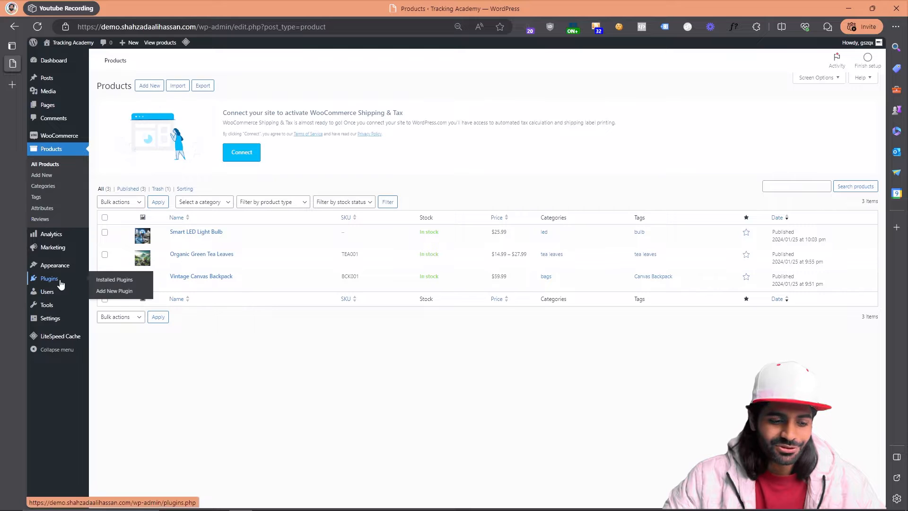
# Step: Install and activate the GTM4WP plugin from the add-new plugin catalogue and open its settings
pyautogui.click(117, 295)
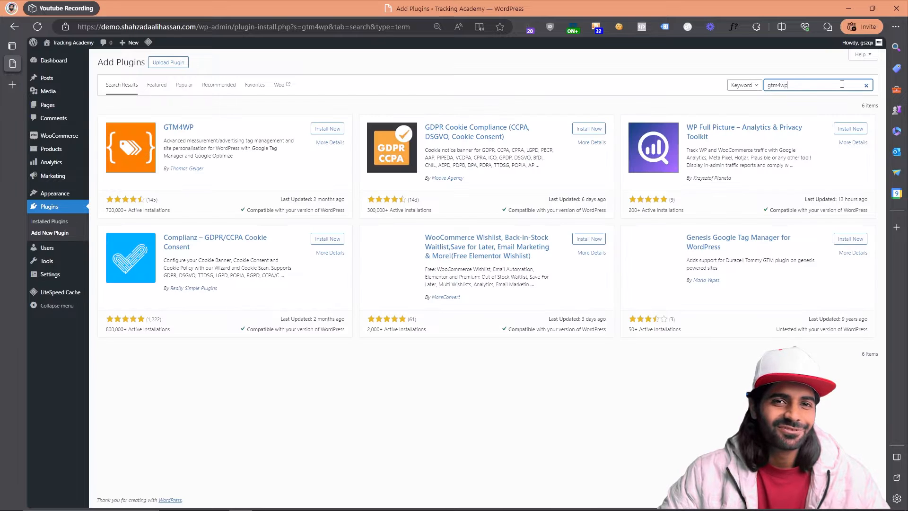
pyautogui.click(215, 160)
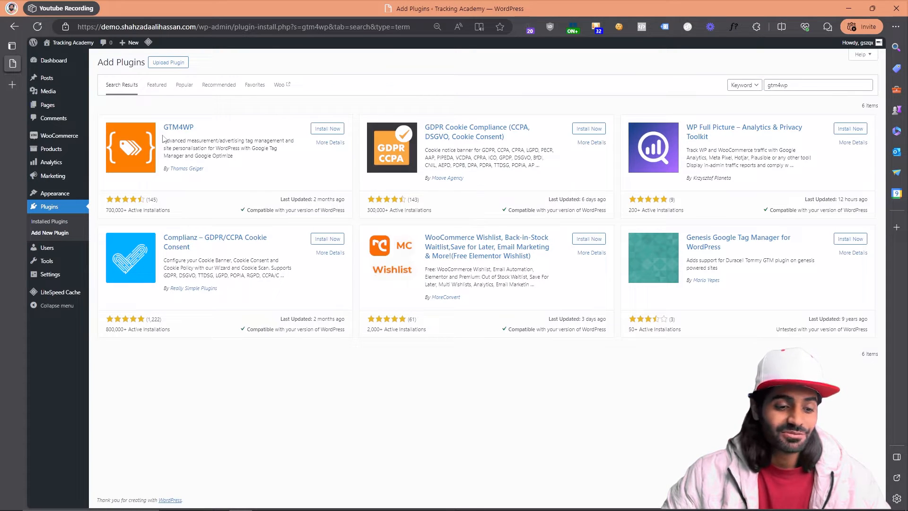
pyautogui.click(324, 129)
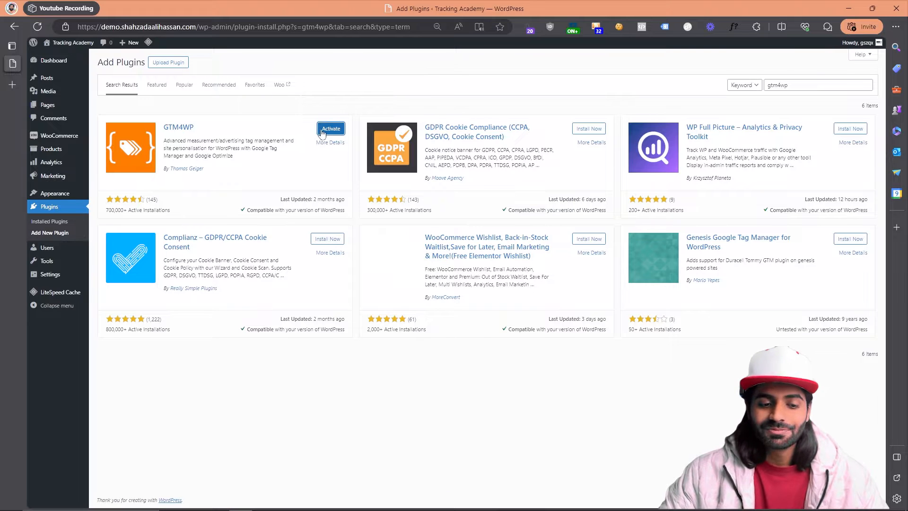
pyautogui.click(325, 133)
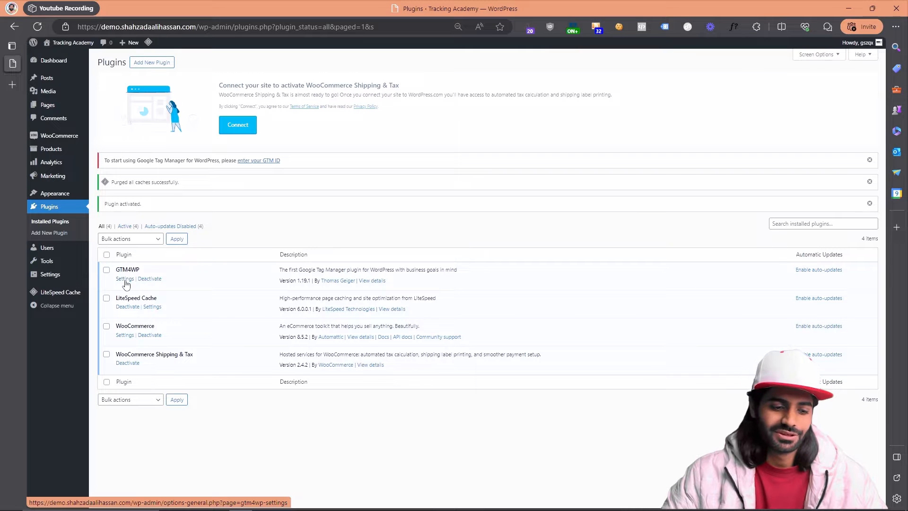
pyautogui.click(125, 279)
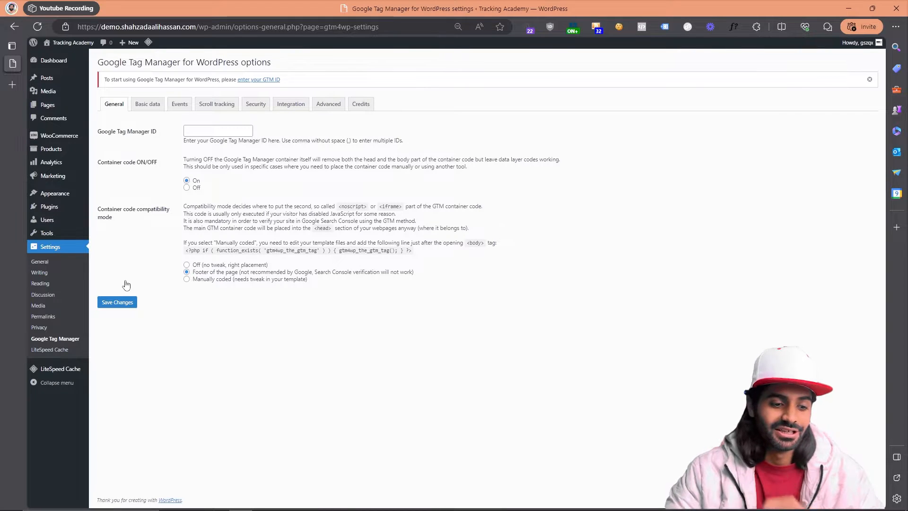
pyautogui.hotkey('ctrl', '+')
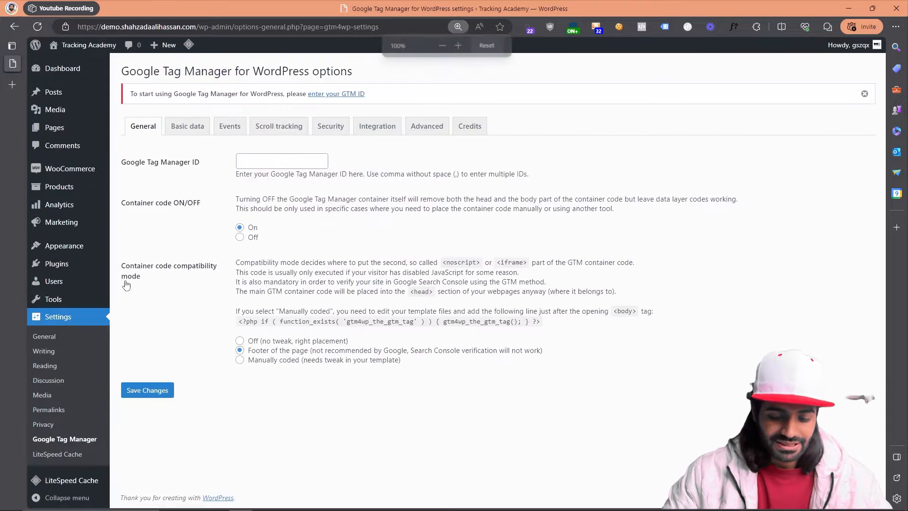
# Step: Open the site's appearance editor in a separate browser tab for a look and return to the Google Tag Manager settings
pyautogui.scroll(-1, 325, 200)
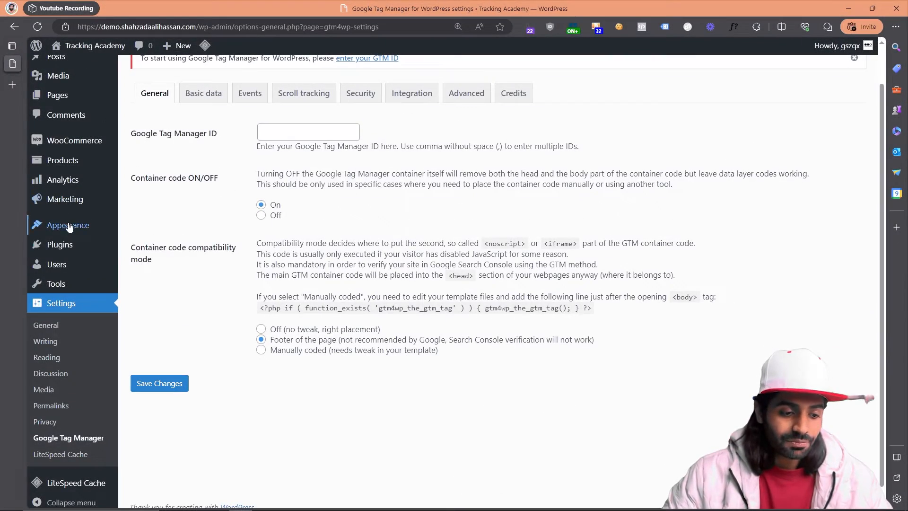
pyautogui.moveTo(70, 230)
pyautogui.rightClick(166, 247)
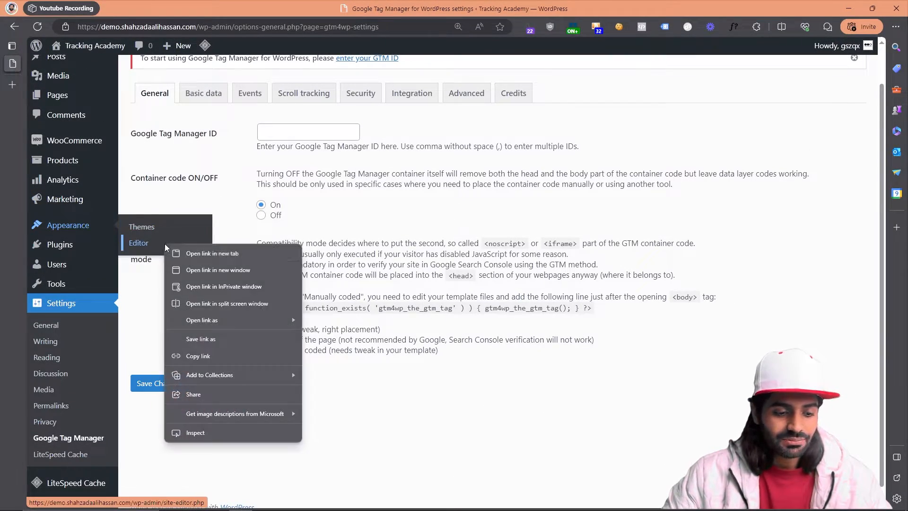
pyautogui.click(190, 259)
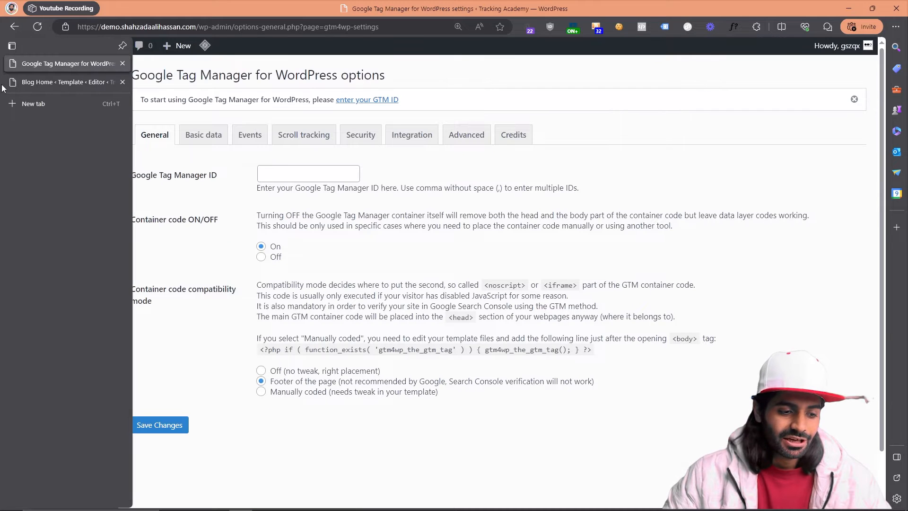
pyautogui.click(19, 84)
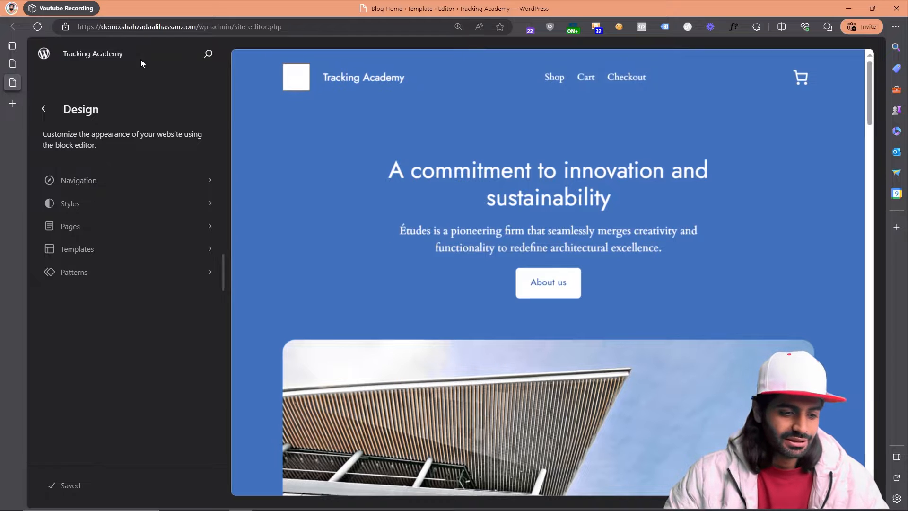
pyautogui.click(13, 64)
pyautogui.moveTo(118, 88)
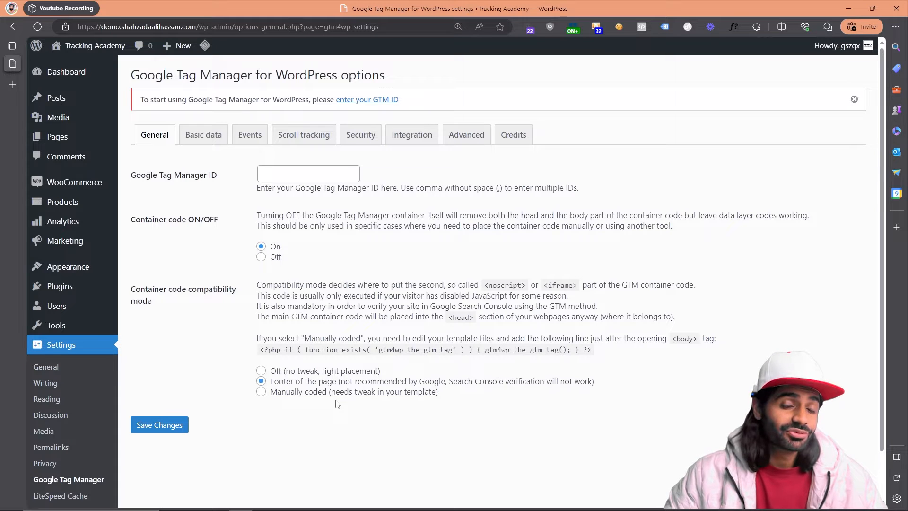
# Step: Look through the plugin's basic data options for posts, search and visitors
pyautogui.click(196, 135)
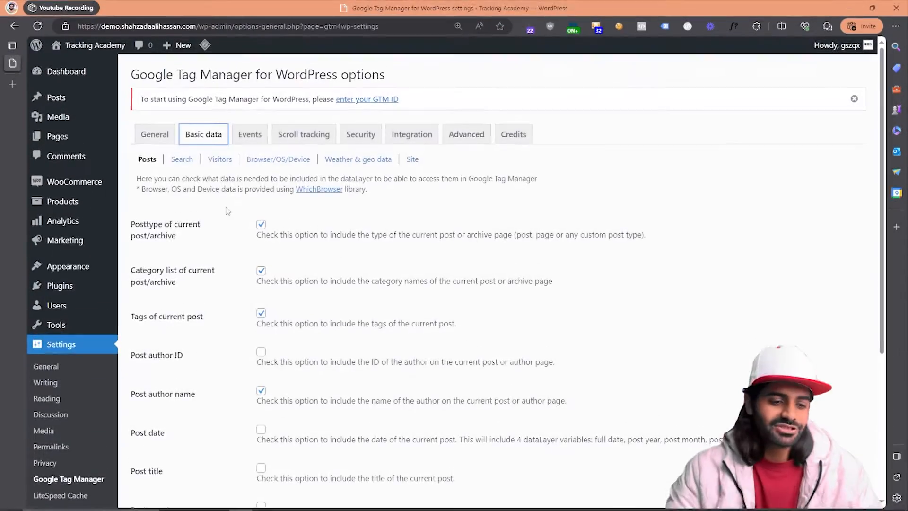
pyautogui.scroll(-2, 228, 209)
pyautogui.scroll(-3, 230, 209)
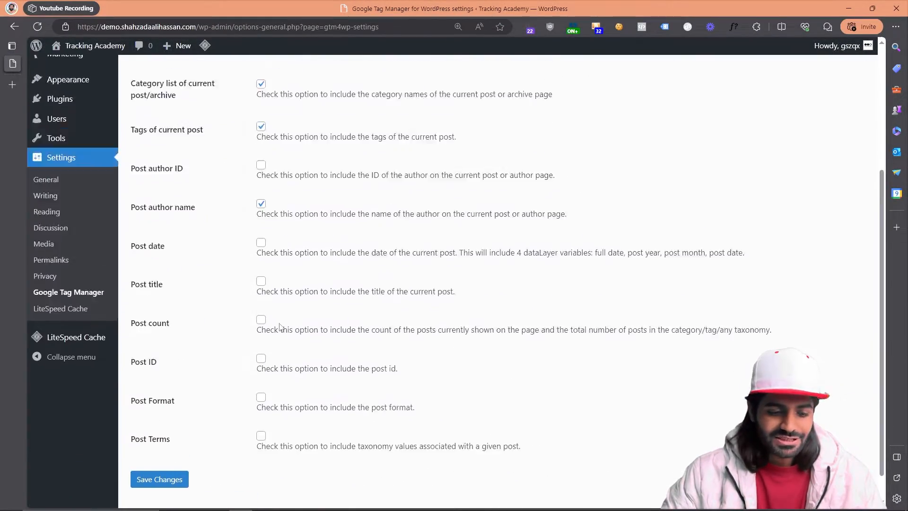
pyautogui.scroll(5, 278, 325)
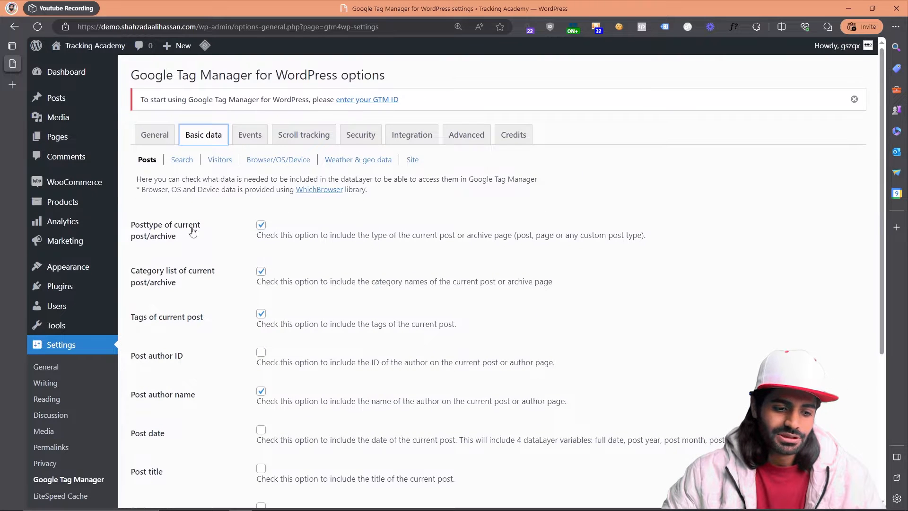
pyautogui.click(182, 163)
pyautogui.click(211, 164)
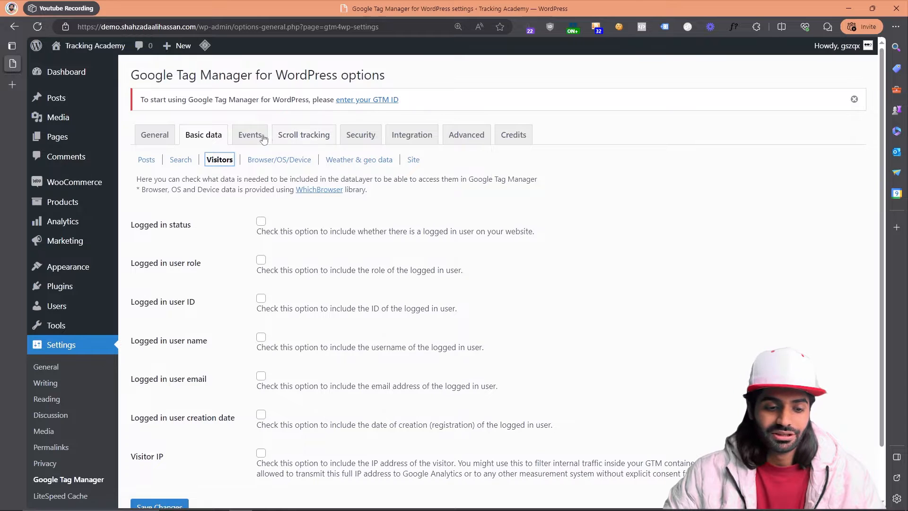
pyautogui.click(217, 137)
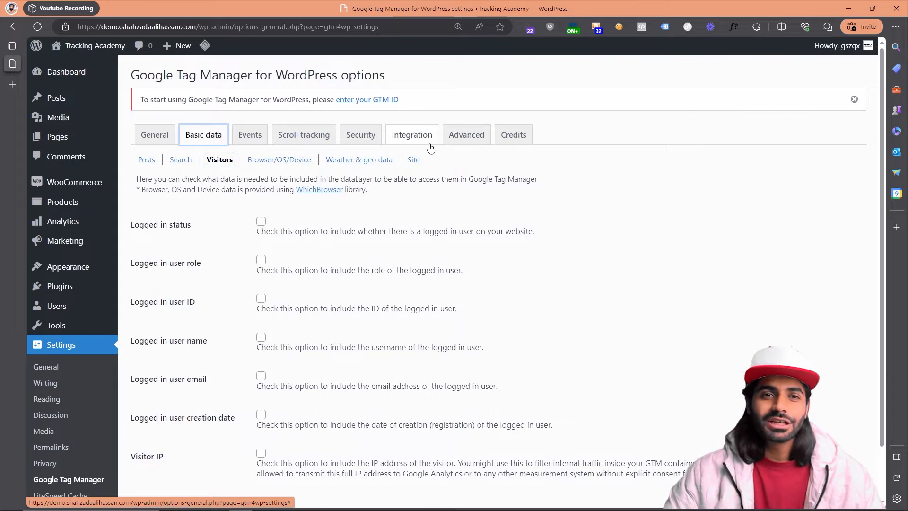
# Step: Enable Track enhanced e-commerce in the plugin's WooCommerce integration options
pyautogui.click(431, 147)
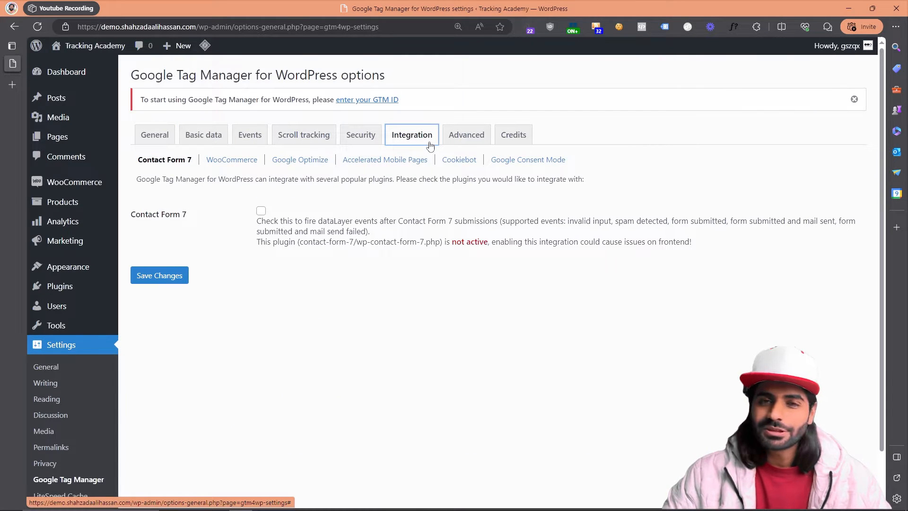
pyautogui.click(250, 161)
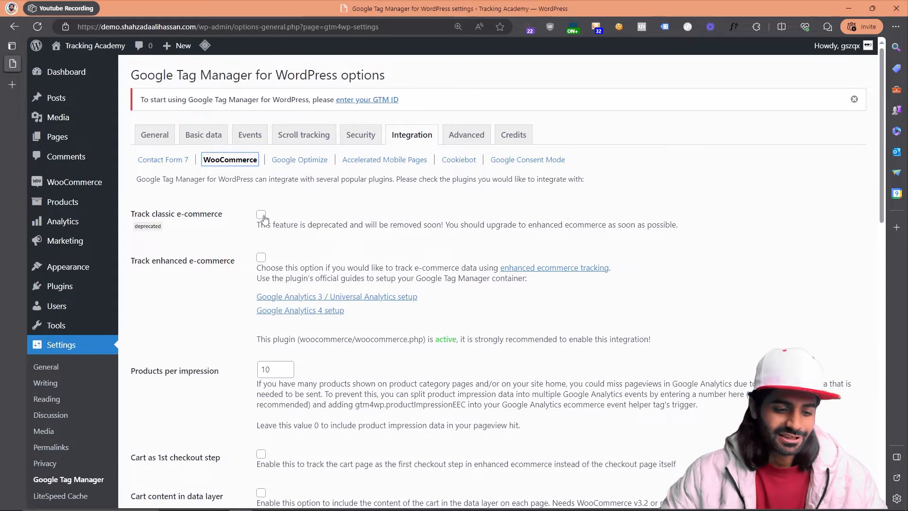
pyautogui.scroll(-1, 259, 211)
pyautogui.click(261, 201)
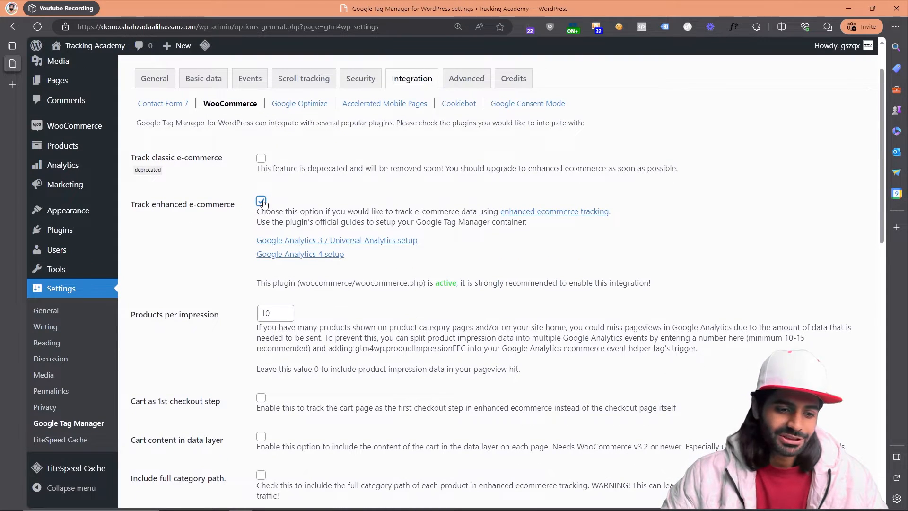
# Step: Review the remaining WooCommerce integration options and save the plugin's changes
pyautogui.scroll(-3, 268, 201)
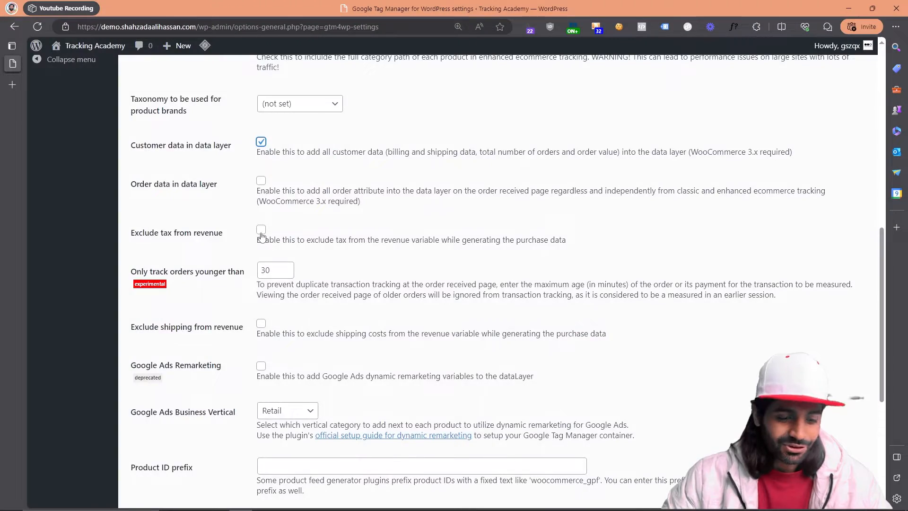
pyautogui.scroll(-3, 263, 236)
pyautogui.scroll(-2, 263, 236)
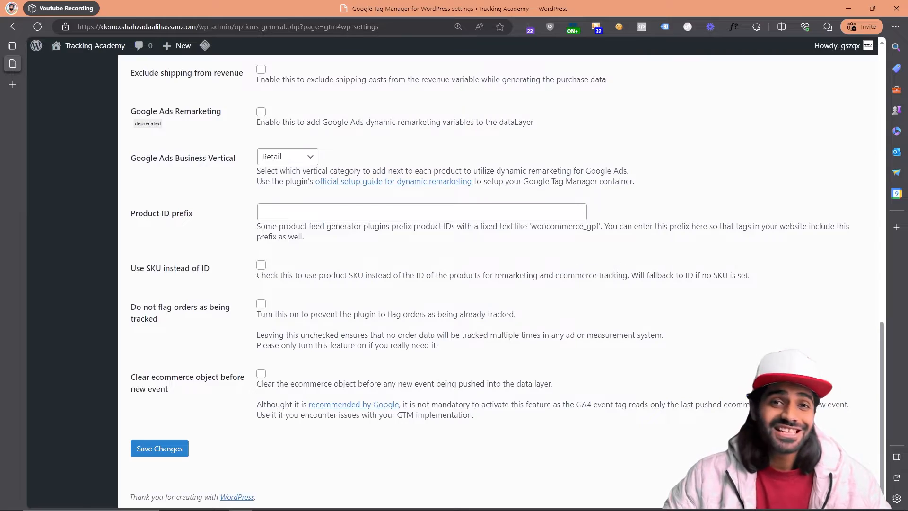
pyautogui.scroll(12, 262, 233)
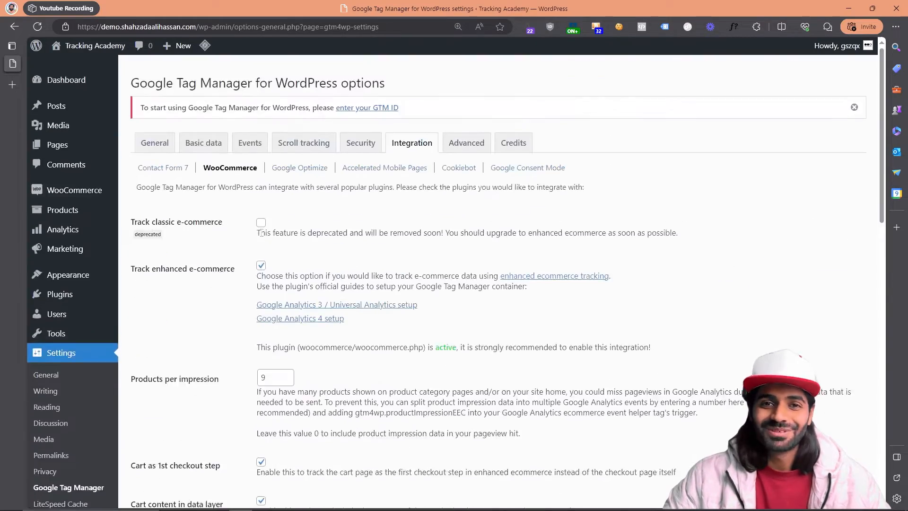
pyautogui.scroll(-12, 262, 232)
pyautogui.click(159, 449)
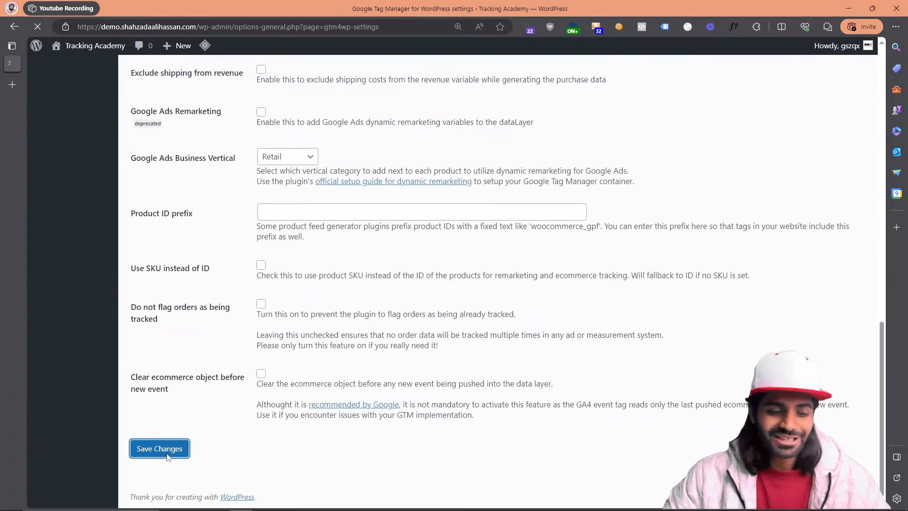
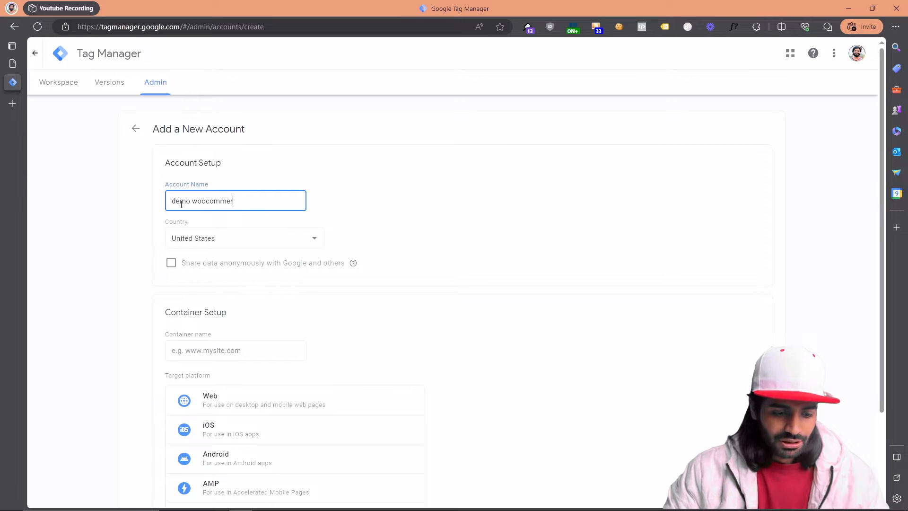
# Step: Create the demo woocommerce account's Web container, named with the demo site's domain, and accept the terms of service
pyautogui.click(203, 358)
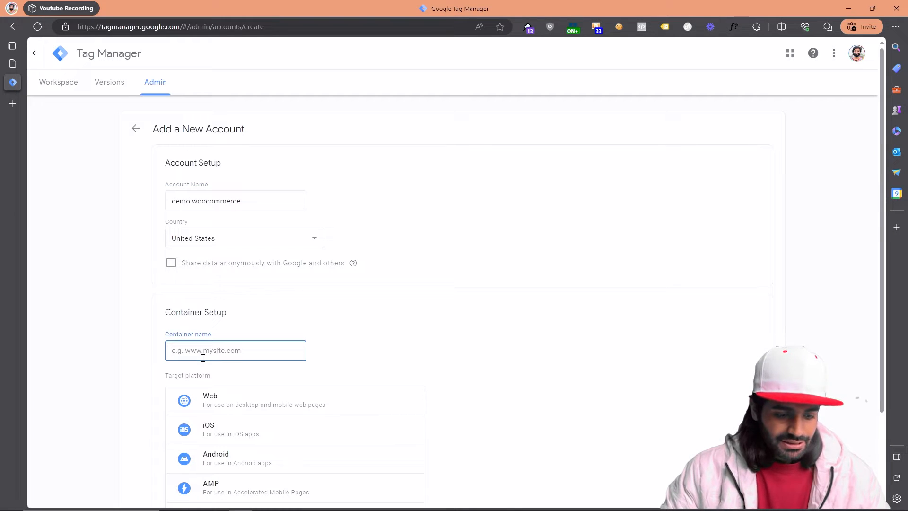
pyautogui.click(11, 62)
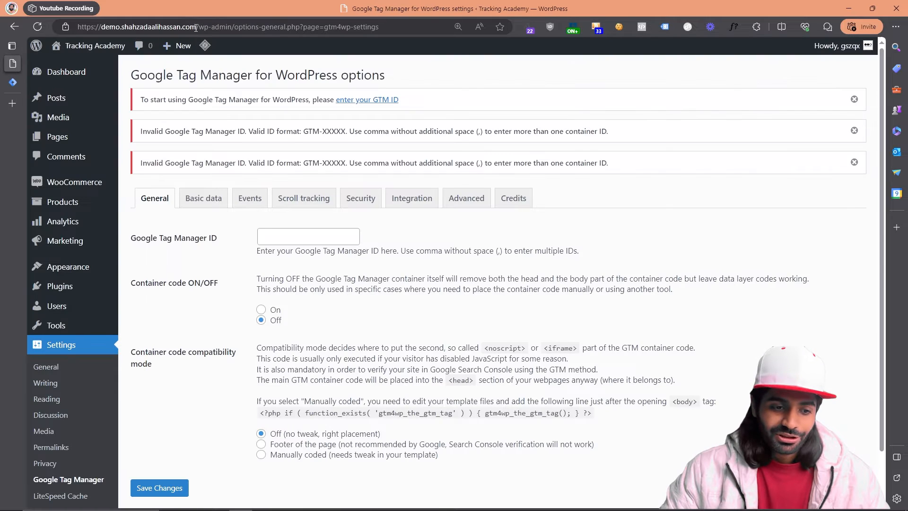
pyautogui.moveTo(196, 27); pyautogui.dragTo(110, 27)
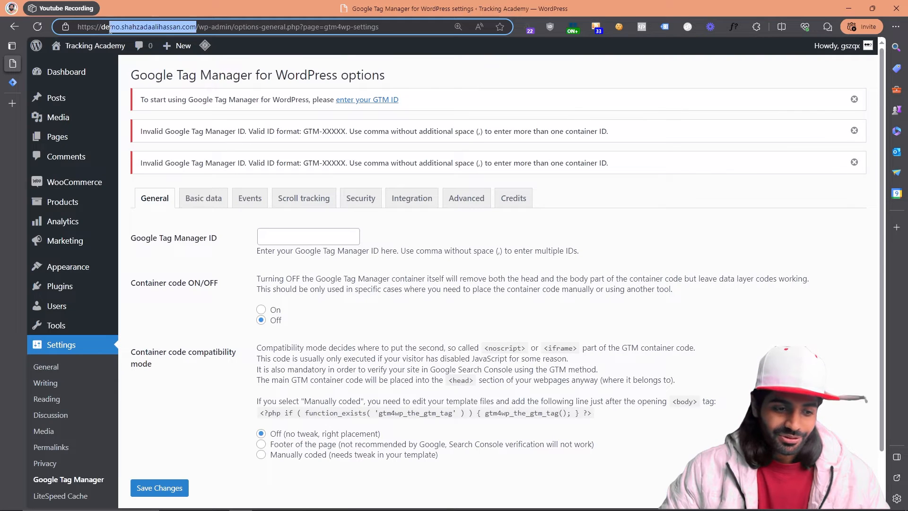
pyautogui.click(12, 81)
pyautogui.scroll(-2, 209, 315)
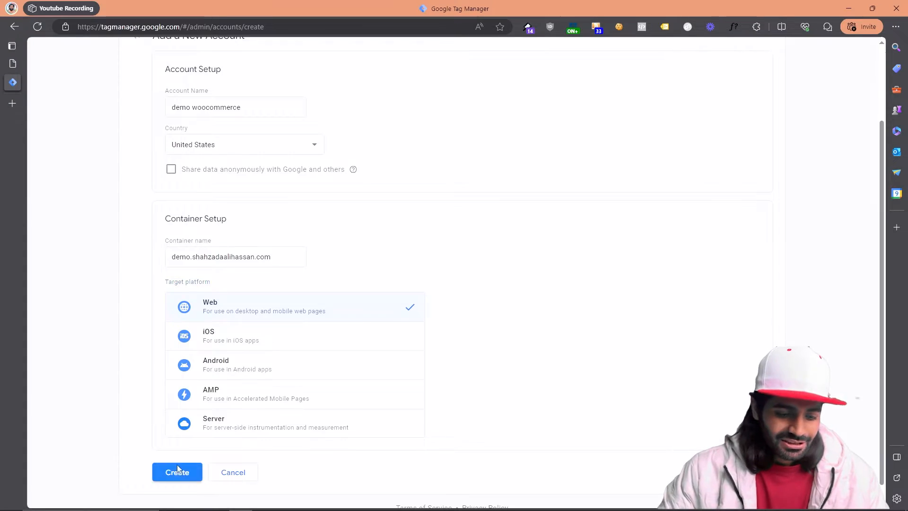
pyautogui.click(177, 470)
pyautogui.click(847, 55)
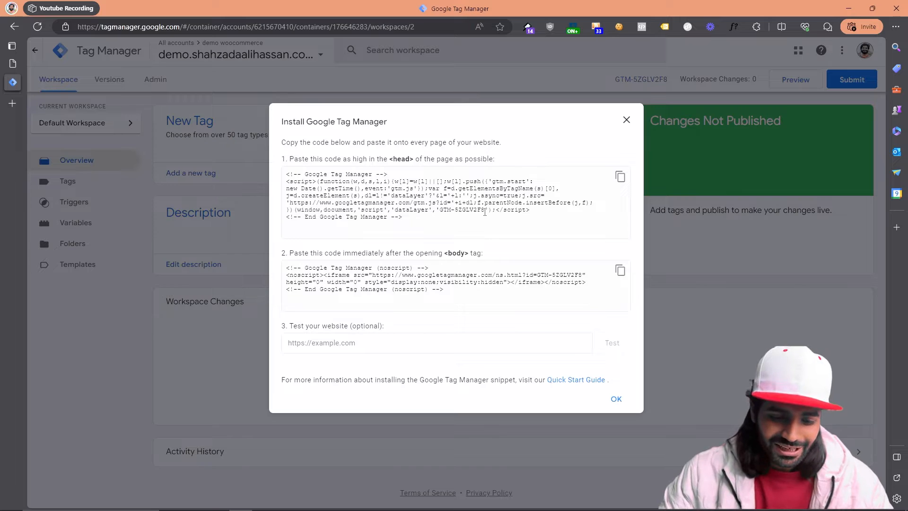
# Step: Copy the new container's ID into the WordPress plugin's Google Tag Manager ID, switch the container code on and save the changes
pyautogui.moveTo(485, 212); pyautogui.dragTo(441, 212)
pyautogui.hotkey('ctrl', 'c')
pyautogui.click(12, 67)
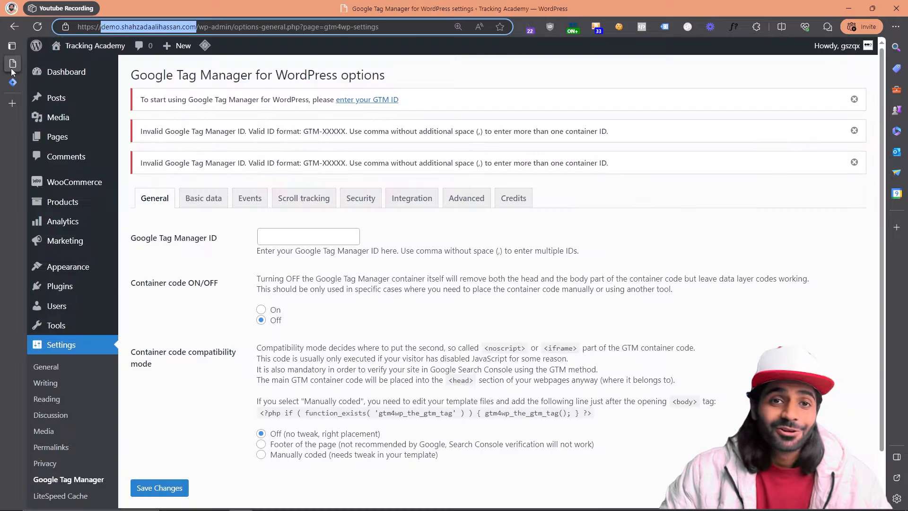
pyautogui.click(279, 237)
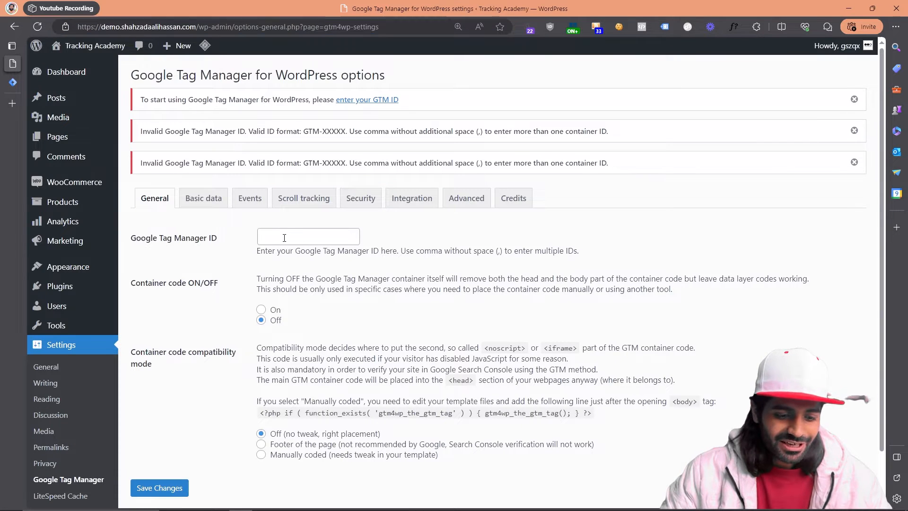
pyautogui.hotkey('ctrl', 'v')
pyautogui.click(261, 310)
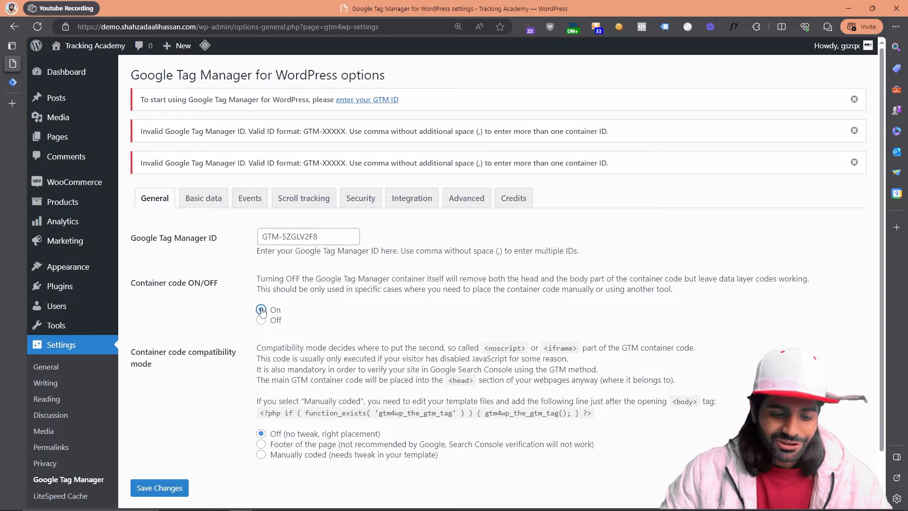
pyautogui.scroll(-1, 260, 322)
pyautogui.click(177, 482)
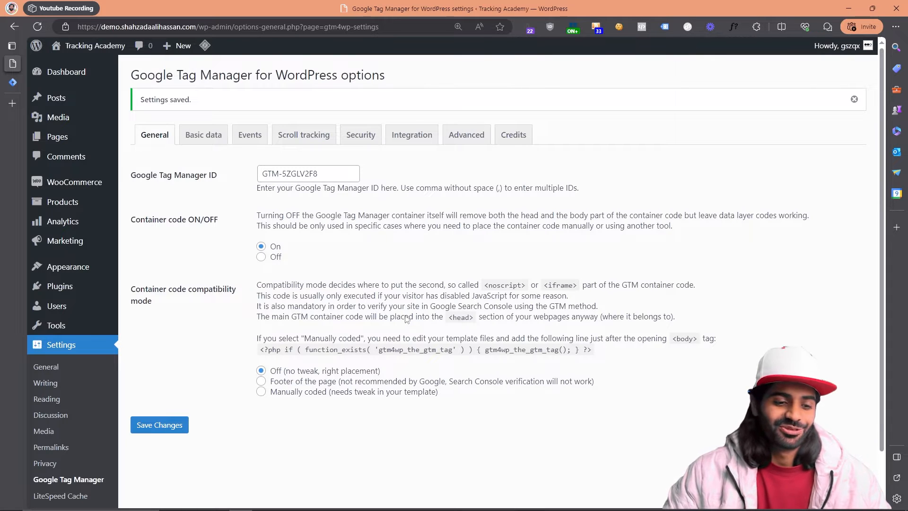
# Step: Return to Tag Manager, dismiss the installation instructions and start preview mode for the container
pyautogui.click(13, 82)
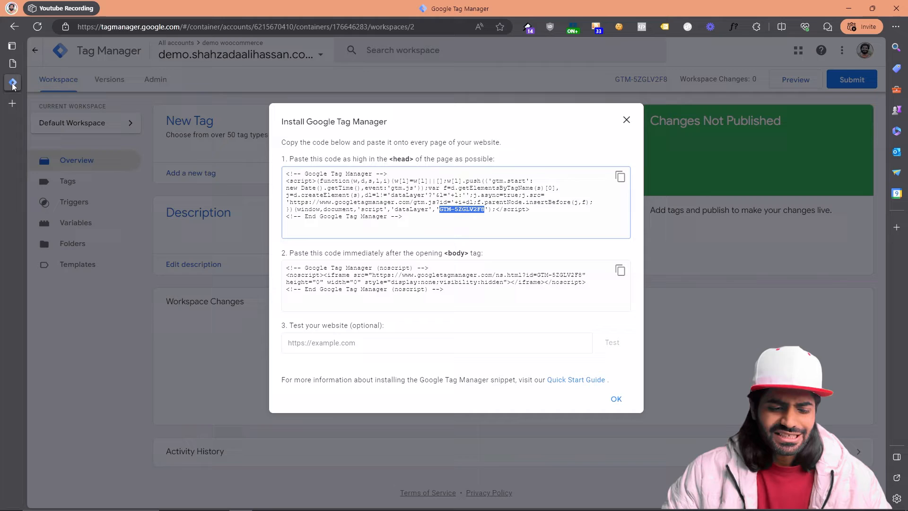
pyautogui.click(626, 120)
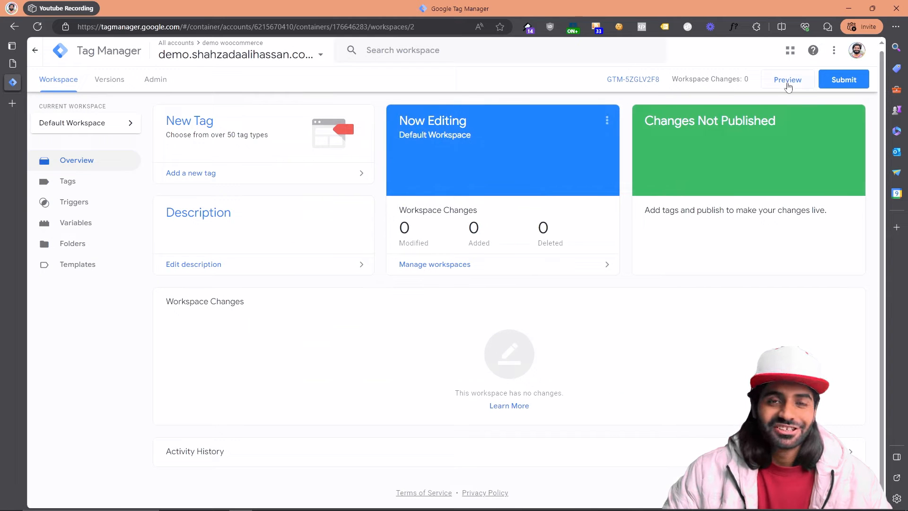
pyautogui.click(788, 83)
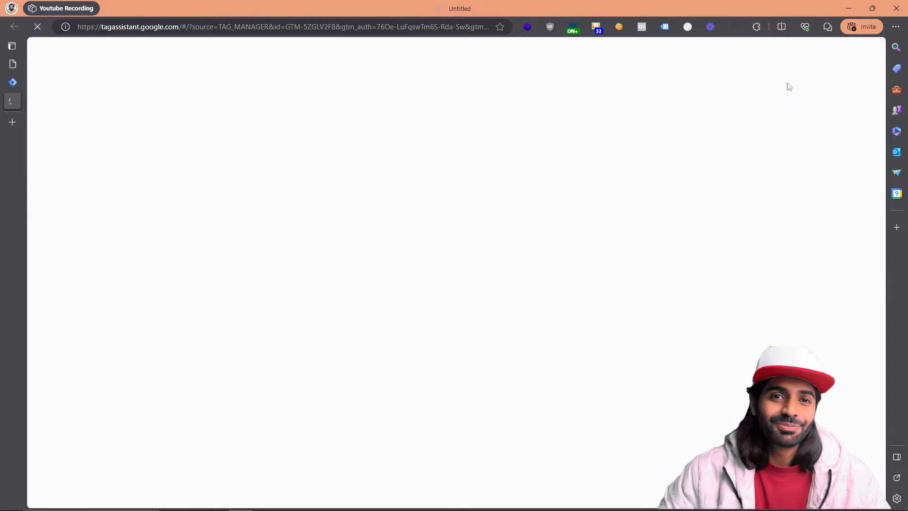
pyautogui.click(420, 290)
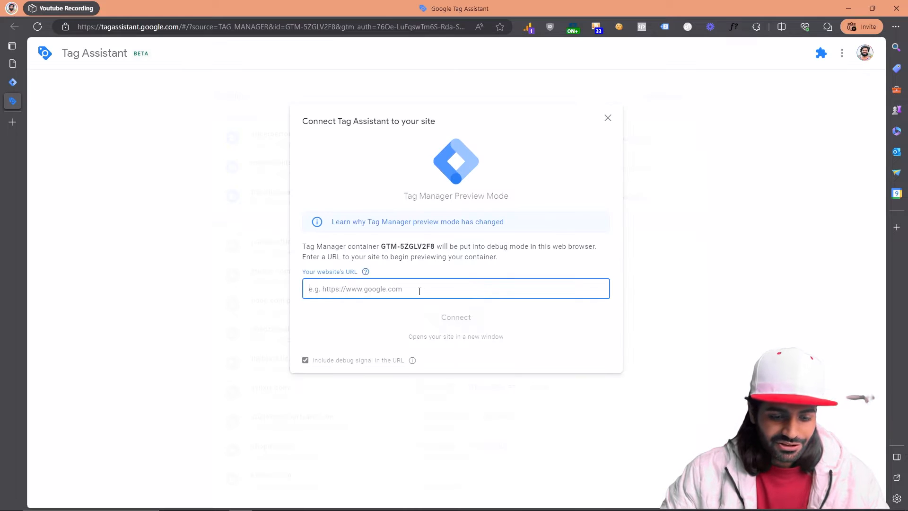
pyautogui.hotkey('ctrl', 'v')
pyautogui.hotkey('ctrl', 'a')
pyautogui.press('super+v')
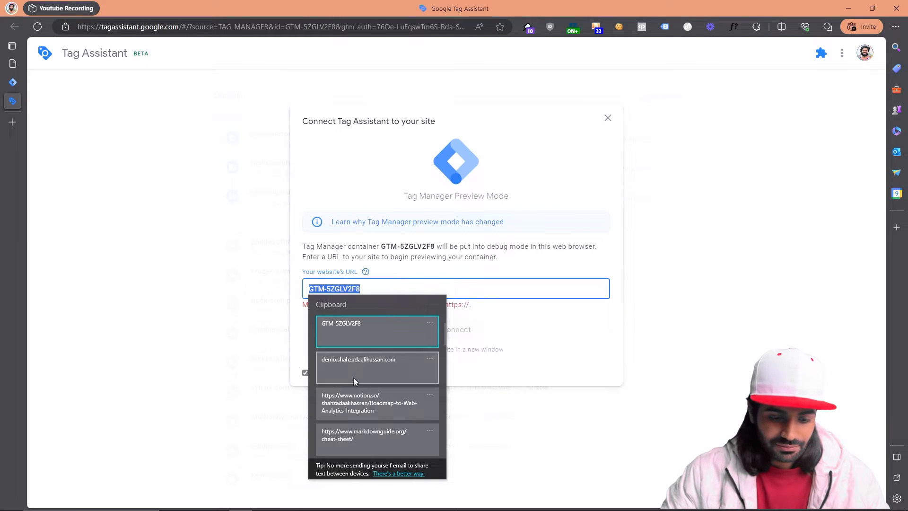
pyautogui.click(353, 377)
pyautogui.hotkey('ctrl', 'Left')
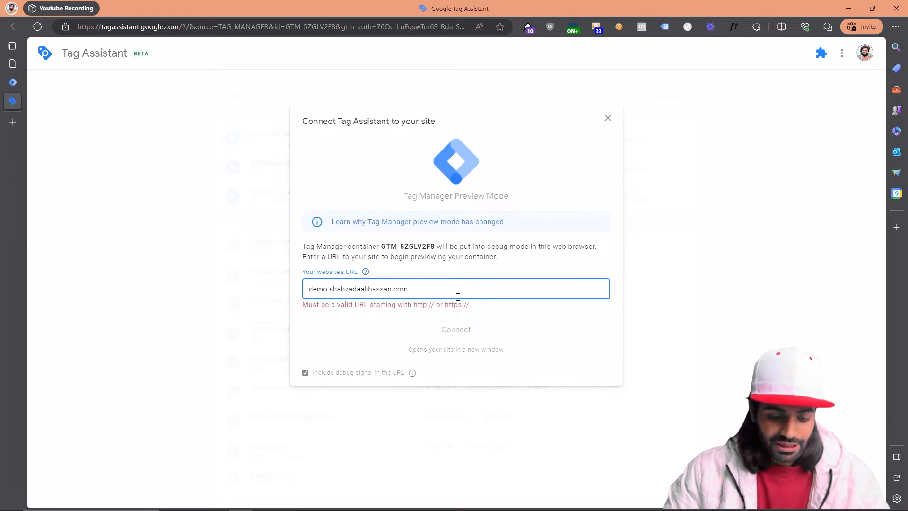
pyautogui.write('https://')
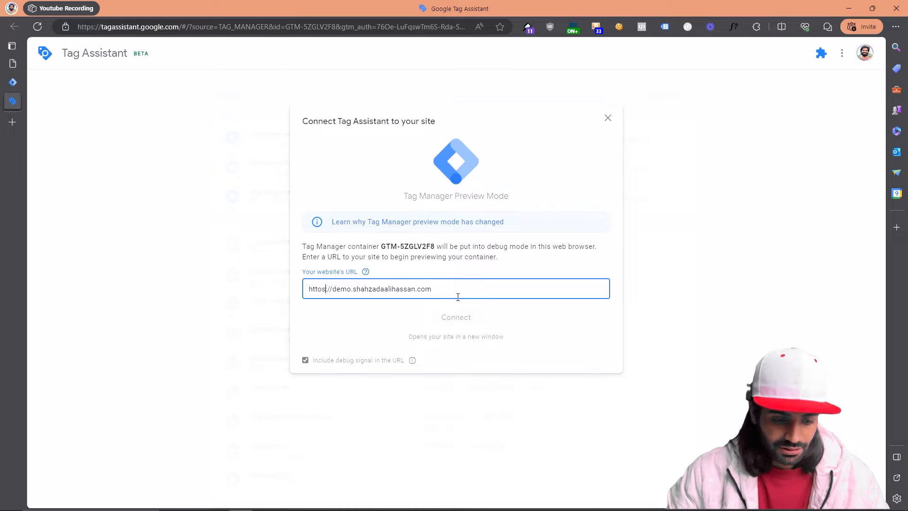
pyautogui.press('BackSpace')
pyautogui.write('ps:')
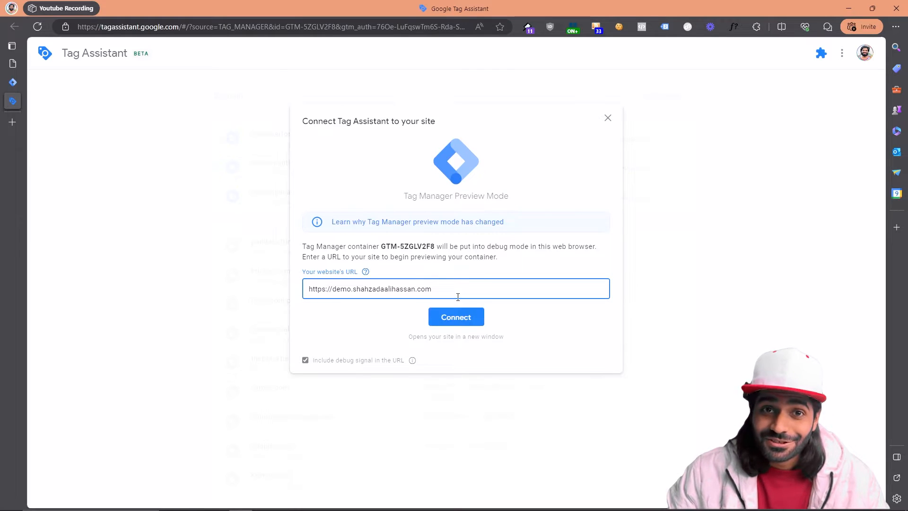
pyautogui.click(474, 321)
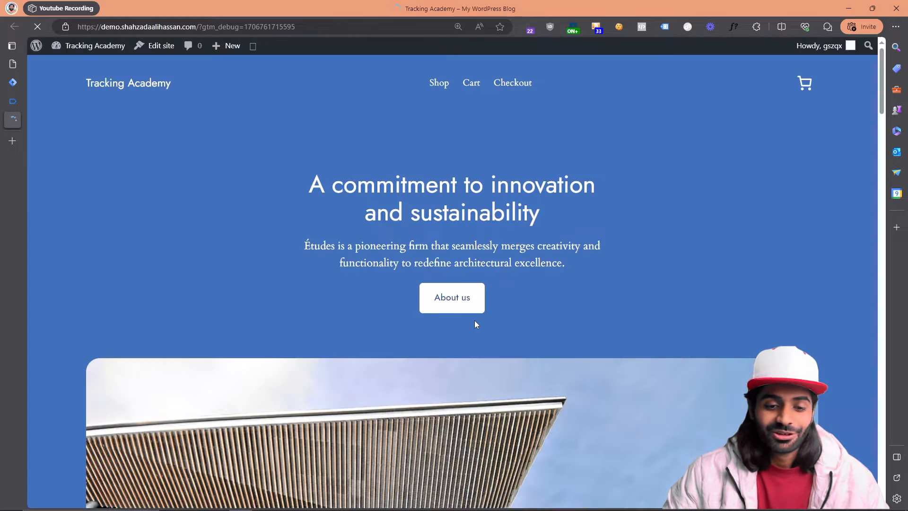
# Step: Place the demo site in its own window beside Tag Assistant and continue to the debug summary
pyautogui.moveTo(12, 124); pyautogui.dragTo(907, 284)
pyautogui.click(257, 158)
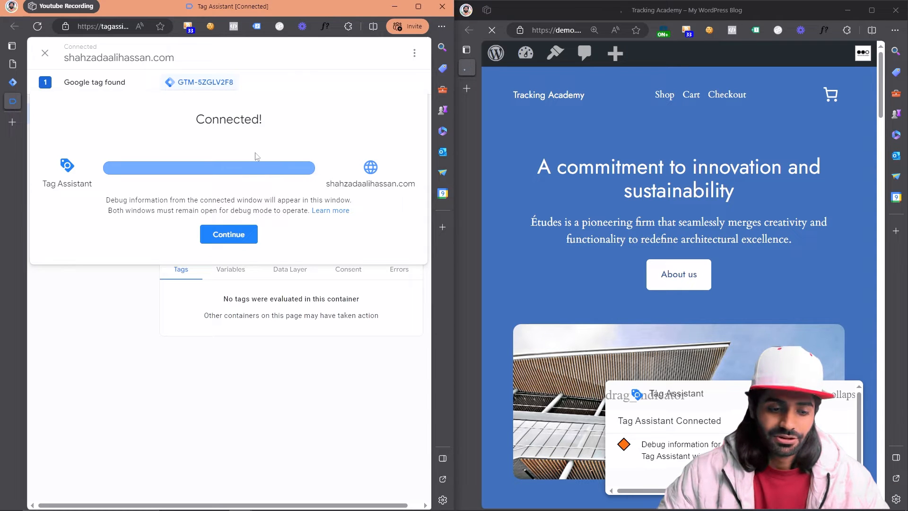
pyautogui.click(228, 234)
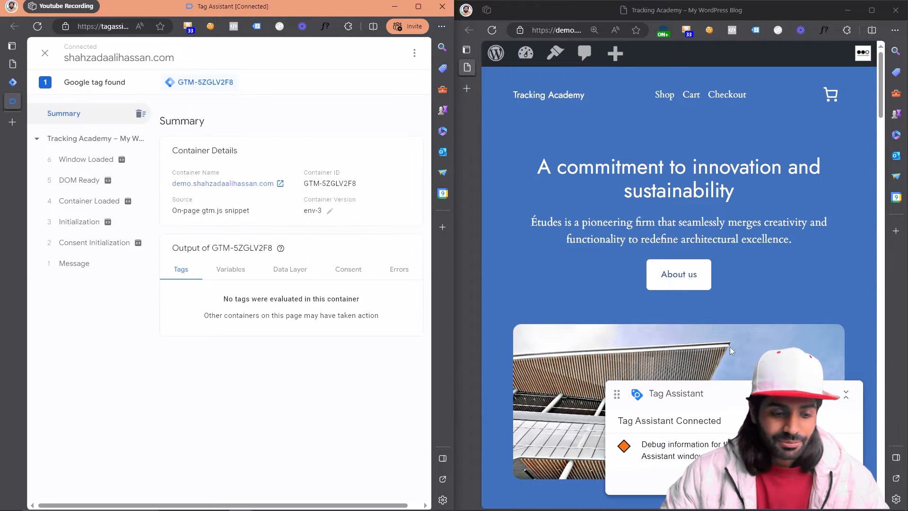
# Step: Visit the store's Shop and Cart pages and check the events recorded for each page in Tag Assistant
pyautogui.click(97, 139)
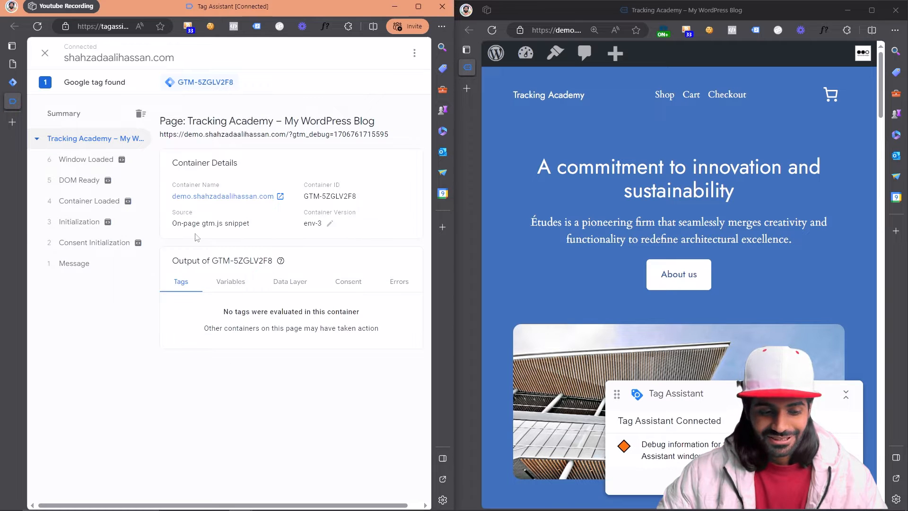
pyautogui.click(666, 97)
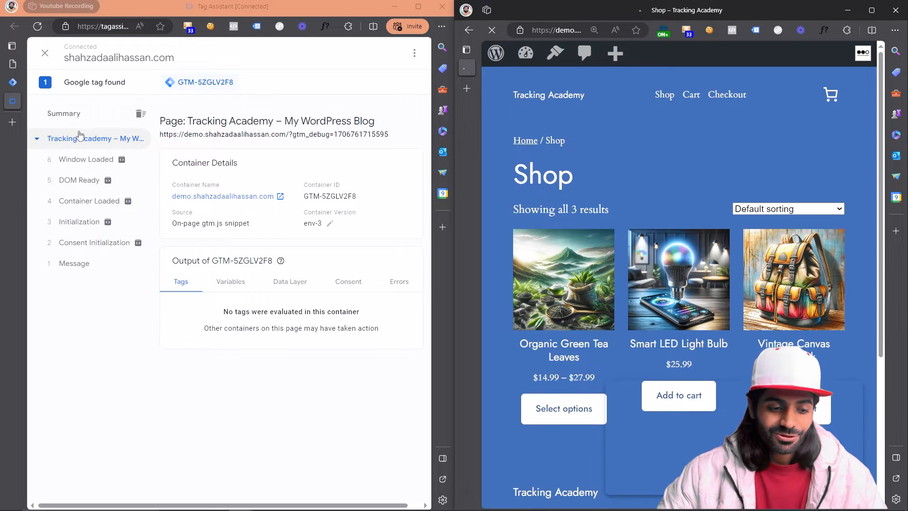
pyautogui.click(57, 142)
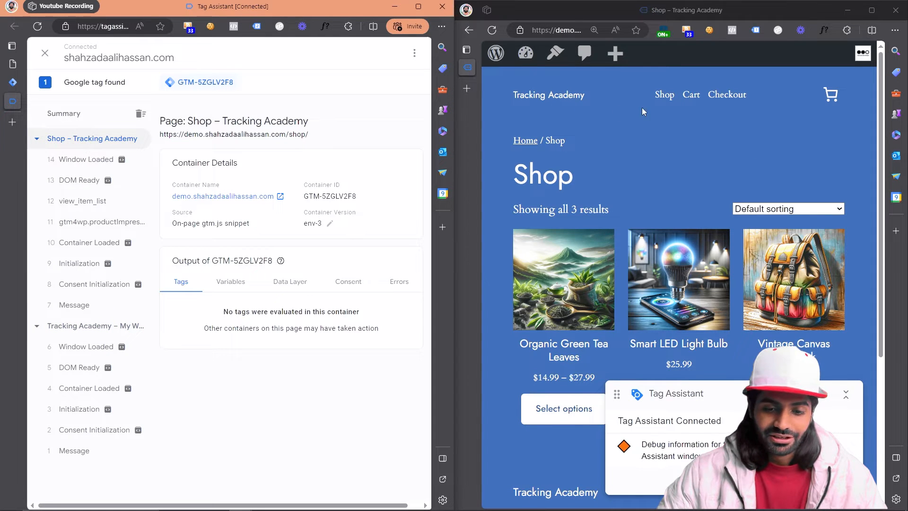
pyautogui.click(692, 96)
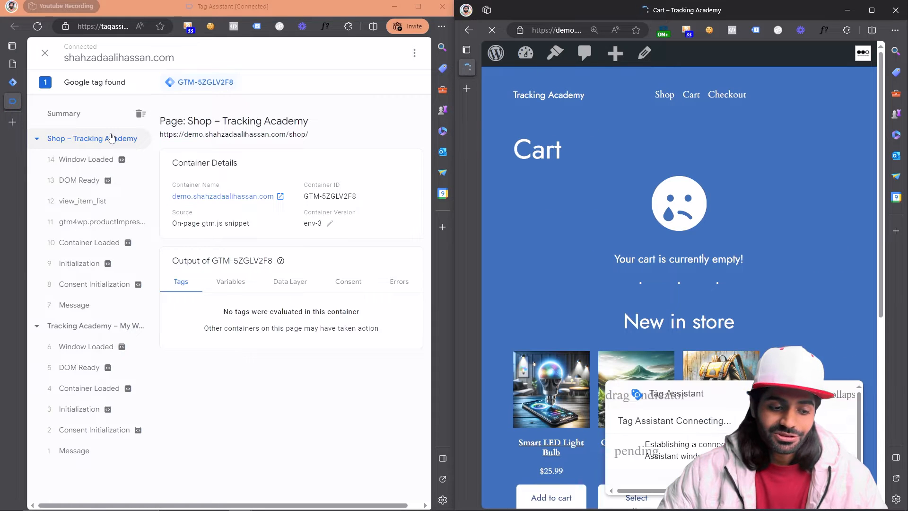
pyautogui.click(108, 139)
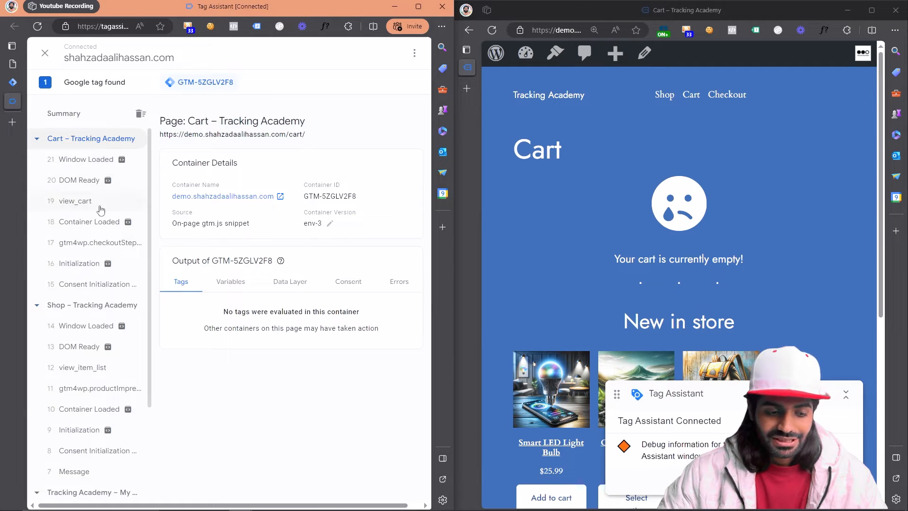
# Step: Examine the ecommerce data in the view_cart event's data layer push, and select the Shop page's view_item_list event
pyautogui.click(99, 208)
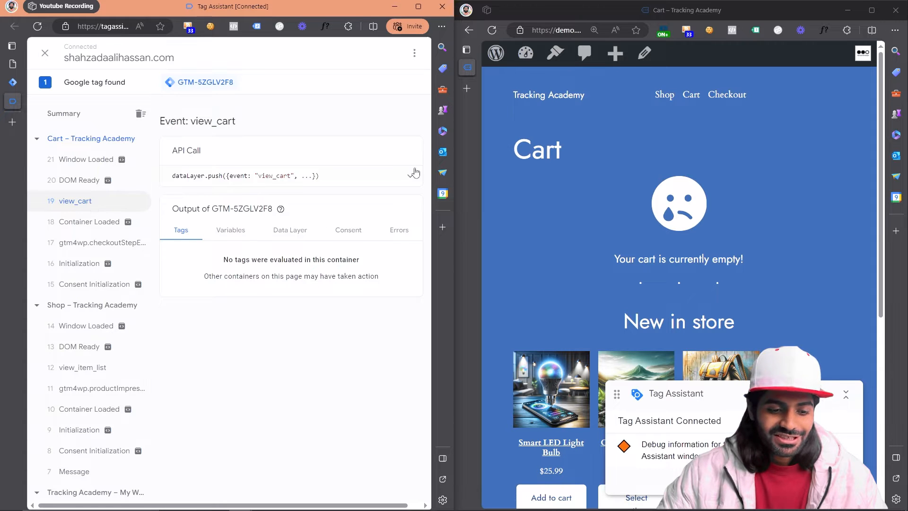
pyautogui.click(411, 177)
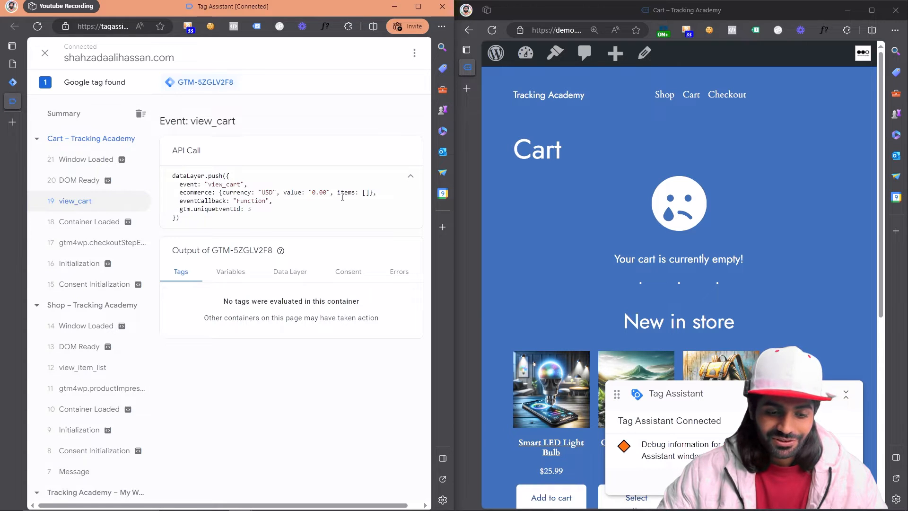
pyautogui.moveTo(377, 193); pyautogui.dragTo(164, 189)
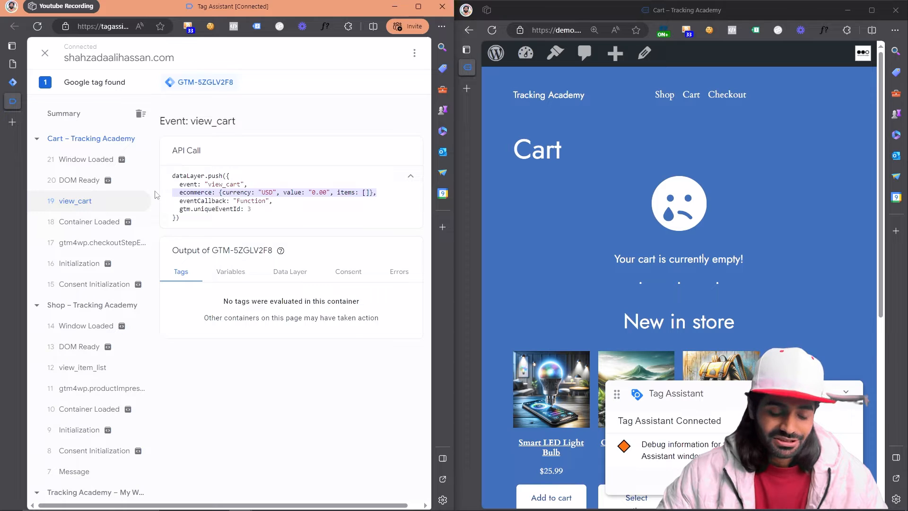
pyautogui.click(112, 368)
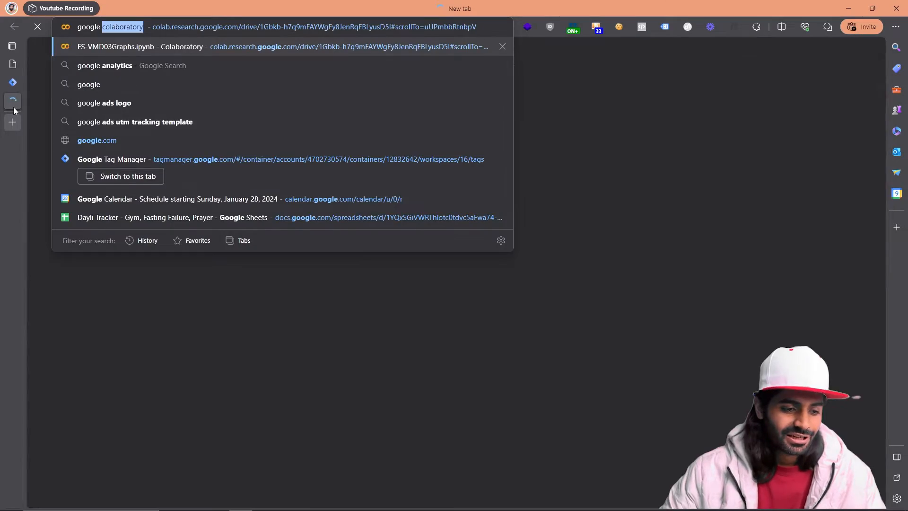
# Step: Find the Google Analytics website and start the sign-up for a new Analytics account
pyautogui.write('analyi')
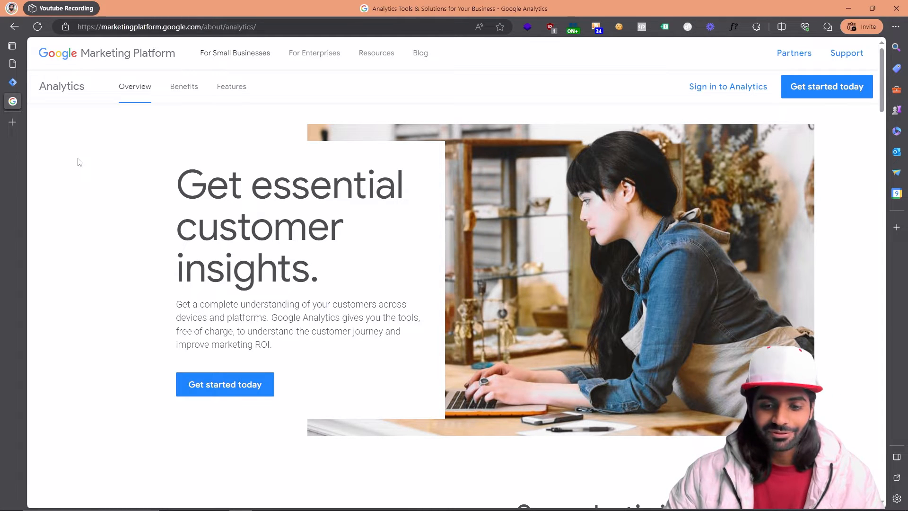
pyautogui.click(803, 89)
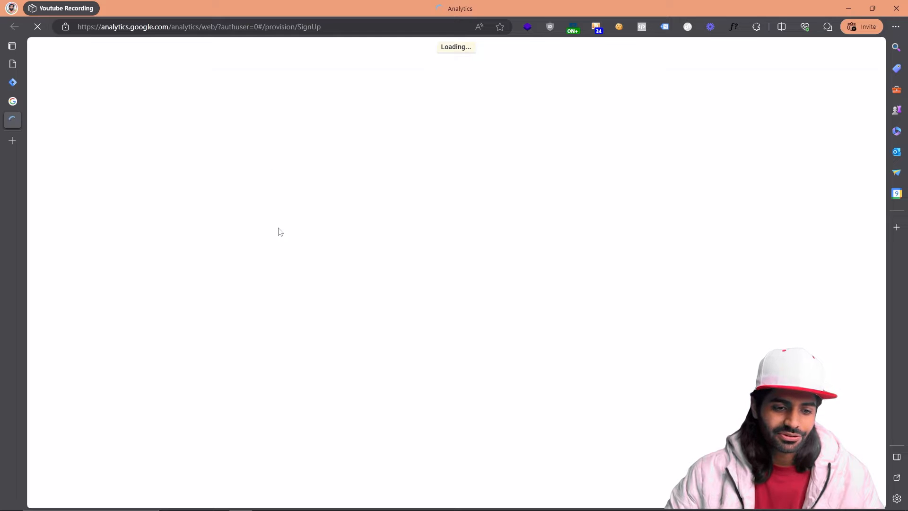
pyautogui.moveTo(321, 27); pyautogui.dragTo(295, 27)
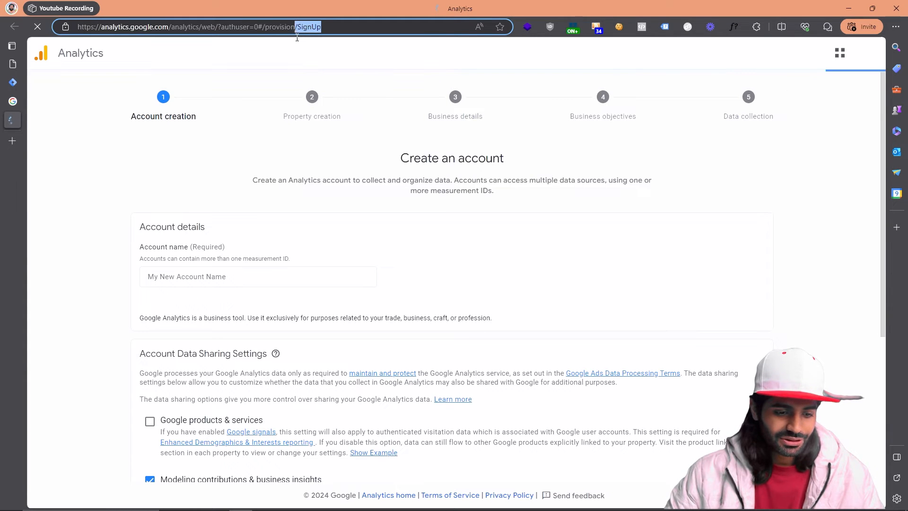
# Step: Name the Analytics account "demo woocommerce" and continue to property creation
pyautogui.scroll(-1, 284, 253)
pyautogui.click(274, 246)
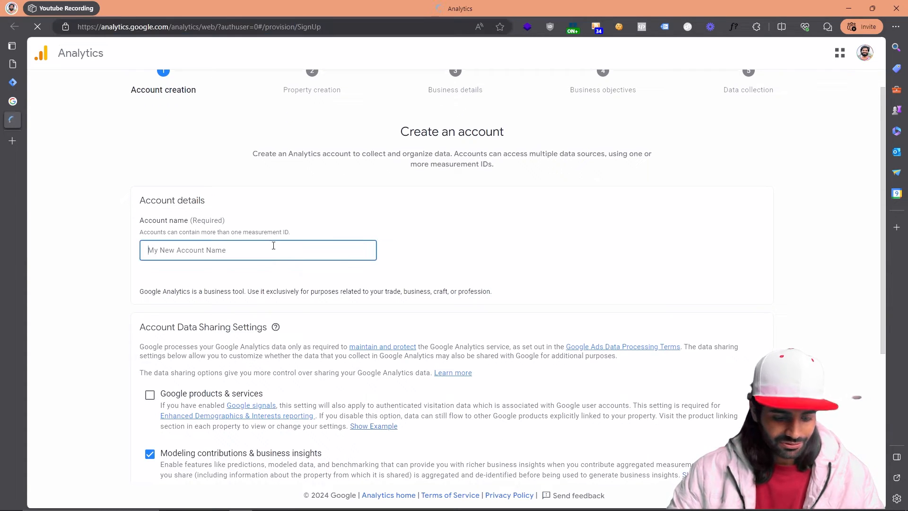
pyautogui.write('demo woocommerce')
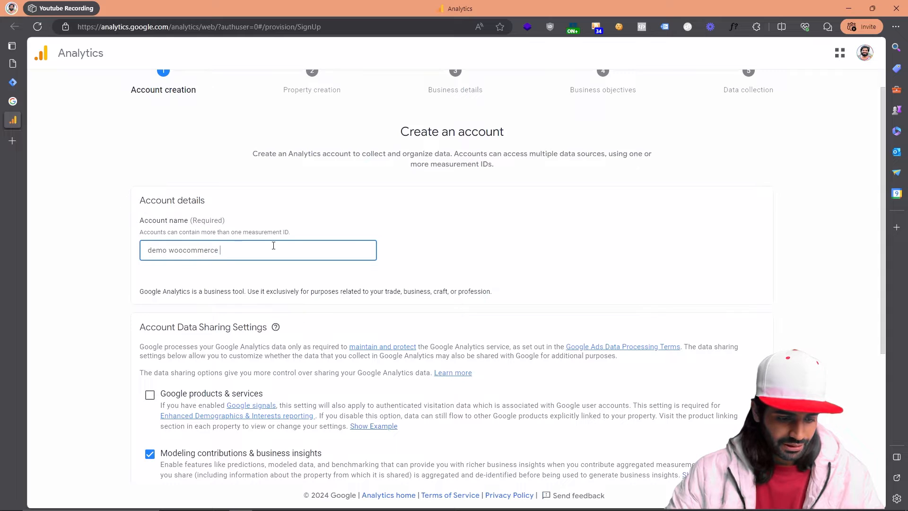
pyautogui.scroll(-5, 274, 245)
pyautogui.click(150, 457)
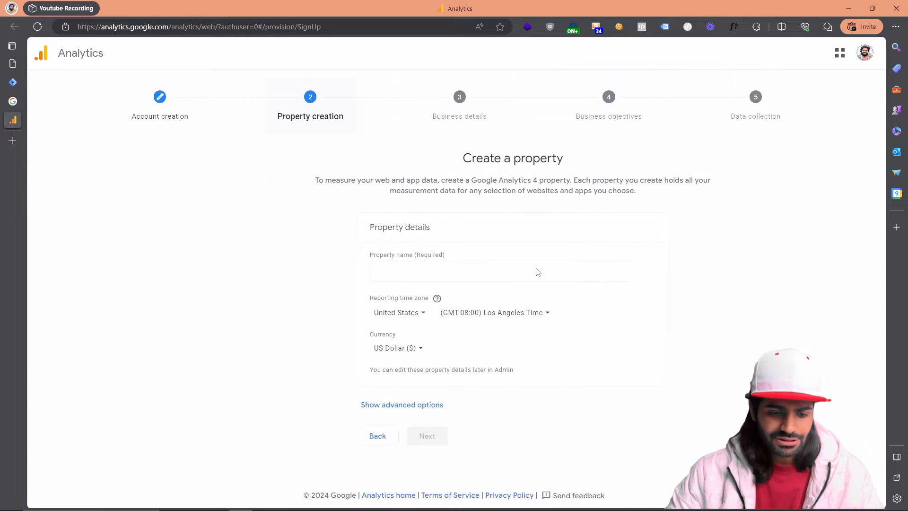
# Step: Name the new property with the store's domain, copied from the WordPress admin page address, and continue to the business details
pyautogui.click(483, 268)
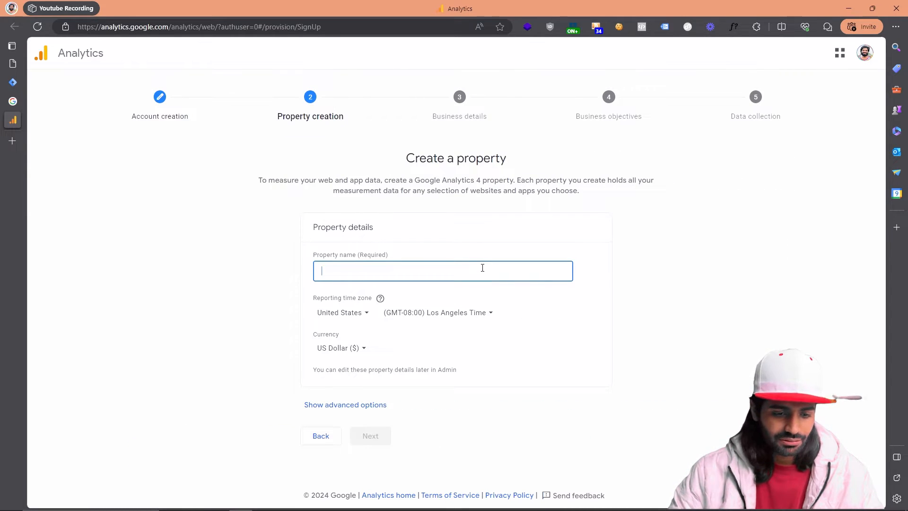
pyautogui.write('dem')
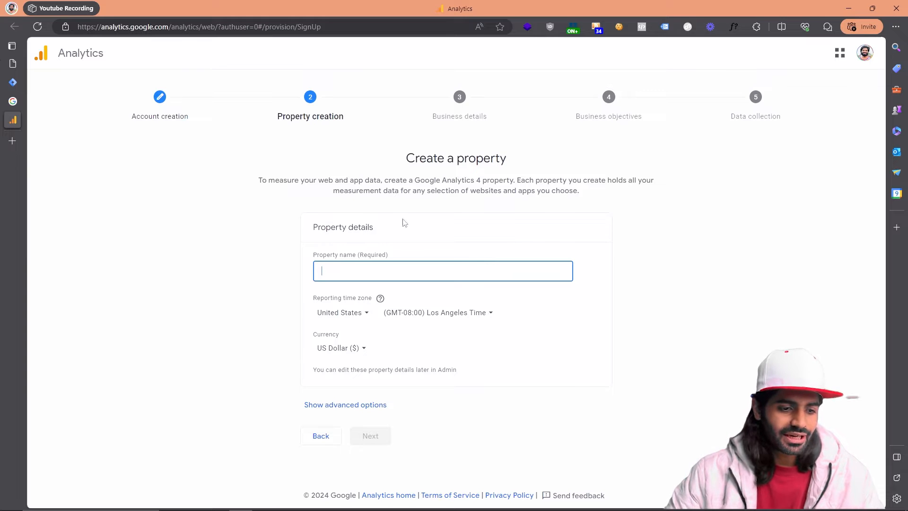
pyautogui.click(20, 67)
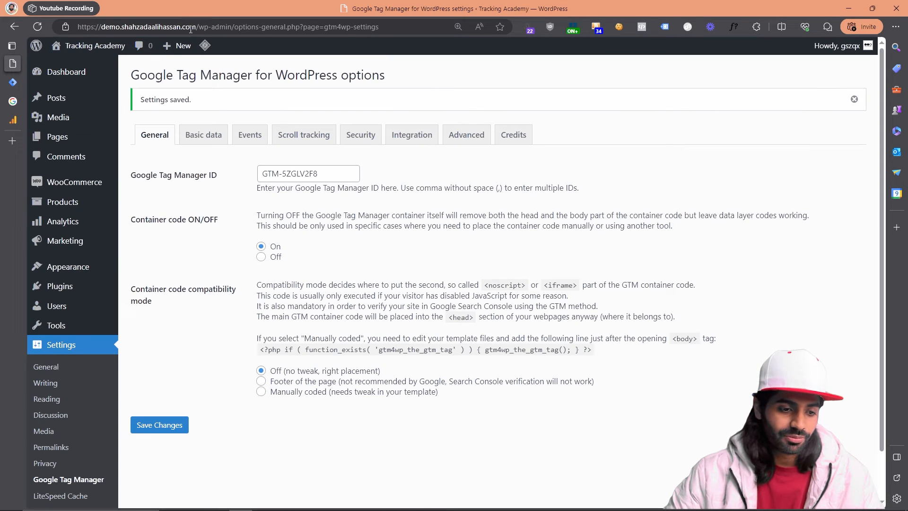
pyautogui.moveTo(197, 27); pyautogui.dragTo(105, 27)
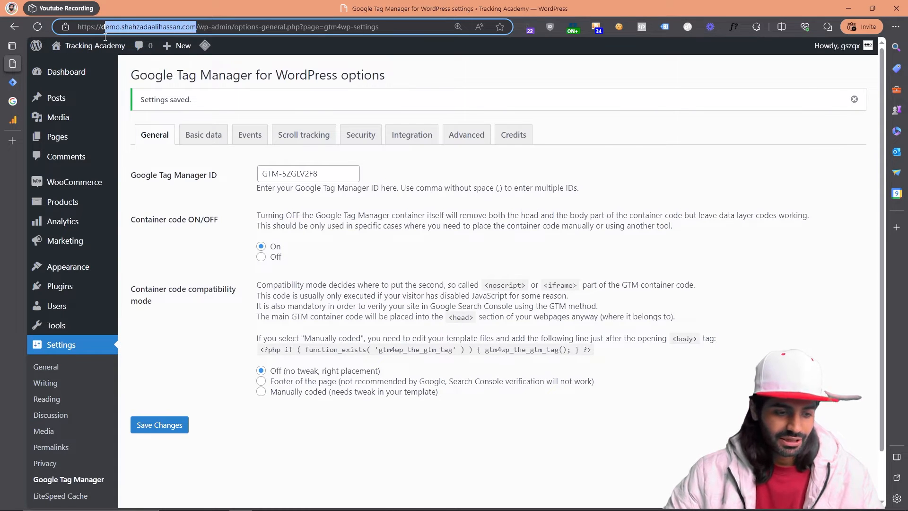
pyautogui.click(12, 120)
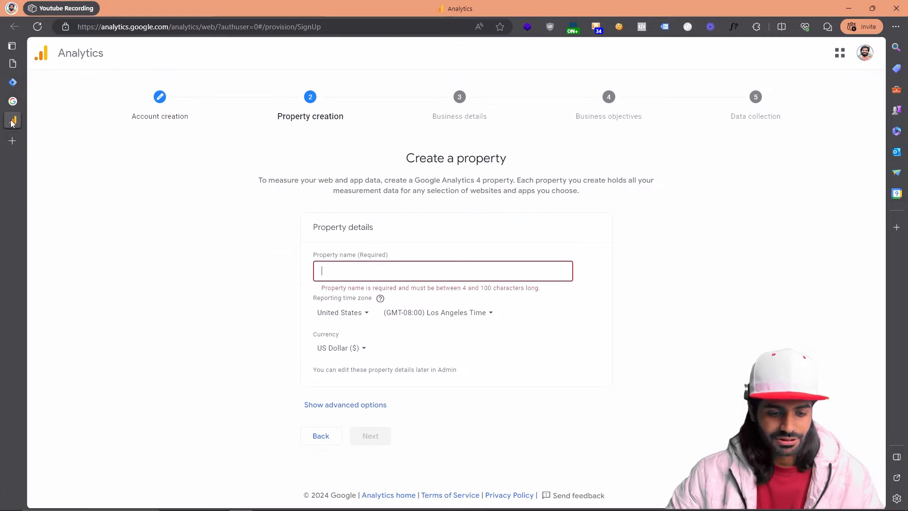
pyautogui.click(426, 270)
pyautogui.write('demo.shahzadaalihassan.com')
pyautogui.click(371, 436)
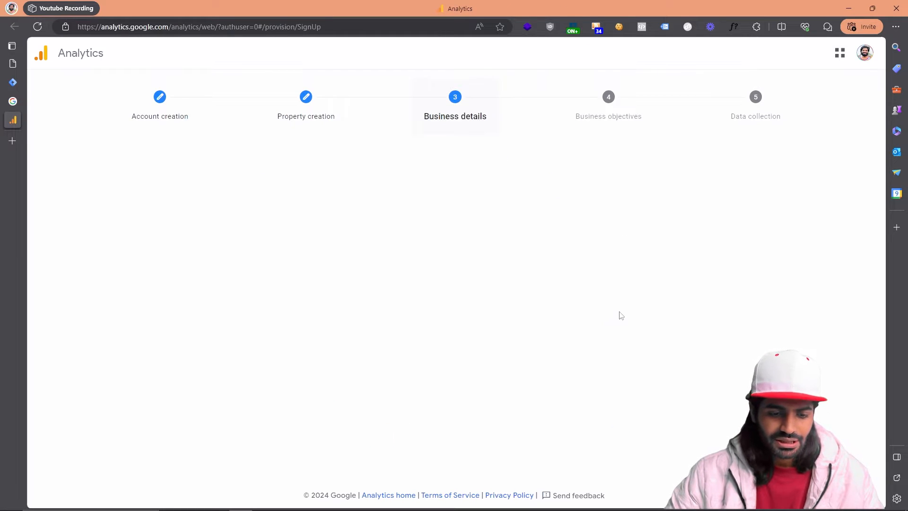
# Step: Describe the business as Small with the industry category Arts & Entertainment, and continue to the business objectives
pyautogui.click(374, 322)
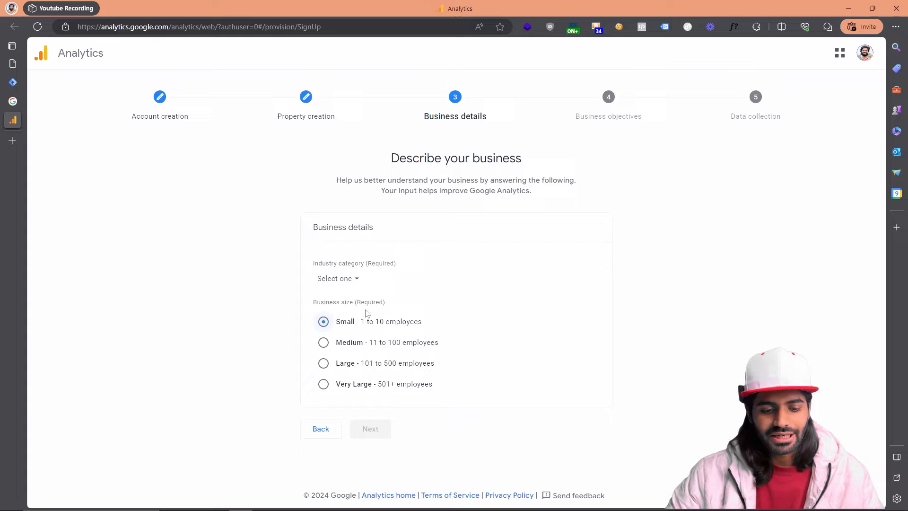
pyautogui.click(348, 284)
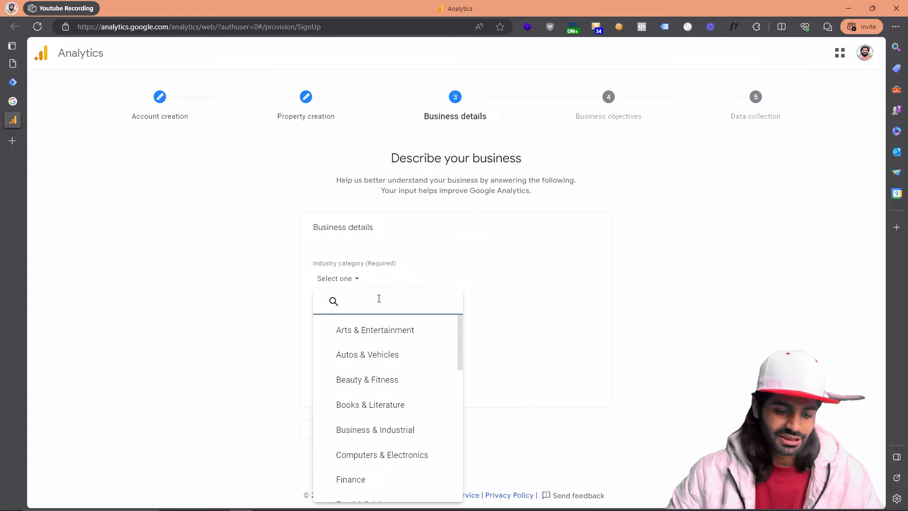
pyautogui.write('e')
pyautogui.click(366, 332)
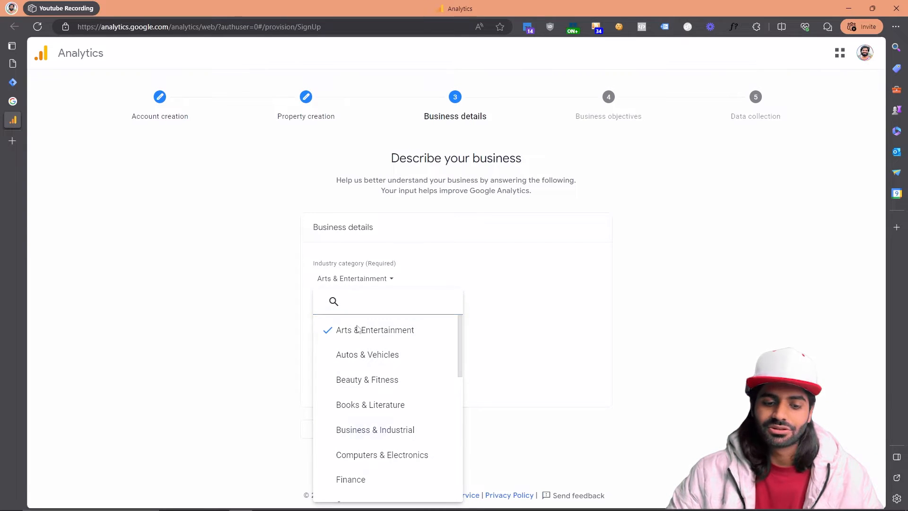
pyautogui.click(371, 428)
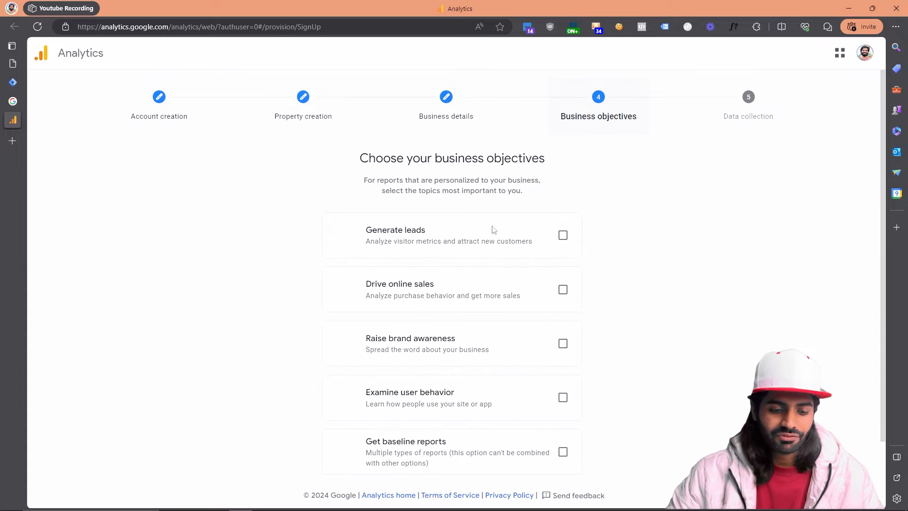
# Step: Choose Drive online sales as the business objective, create the property, and accept the terms of service including the Data Processing Terms
pyautogui.scroll(-2, 479, 314)
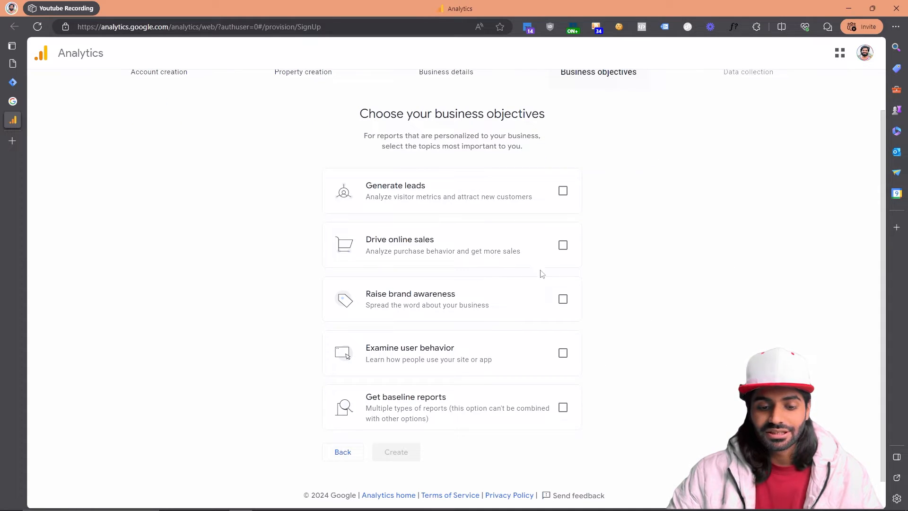
pyautogui.click(562, 246)
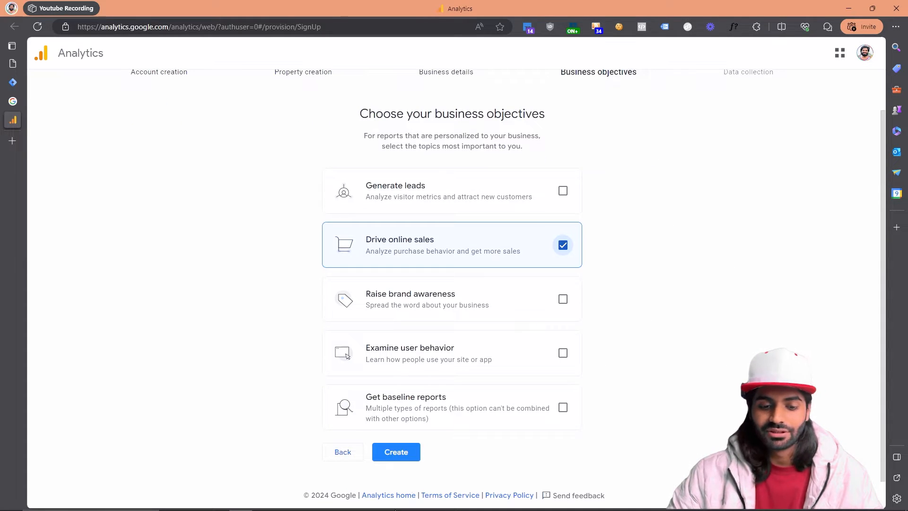
pyautogui.click(397, 452)
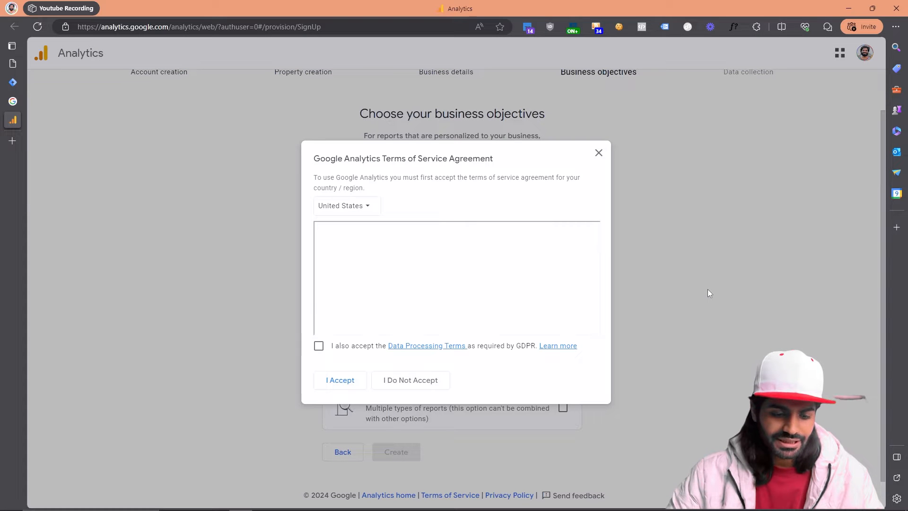
pyautogui.click(319, 346)
pyautogui.click(336, 380)
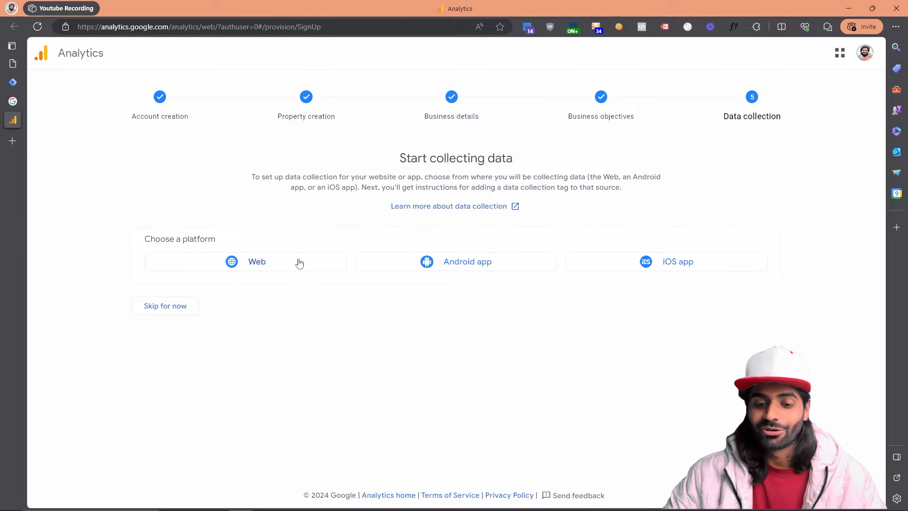
# Step: Create a web data stream using the store's domain as both the website URL and the stream name
pyautogui.click(300, 263)
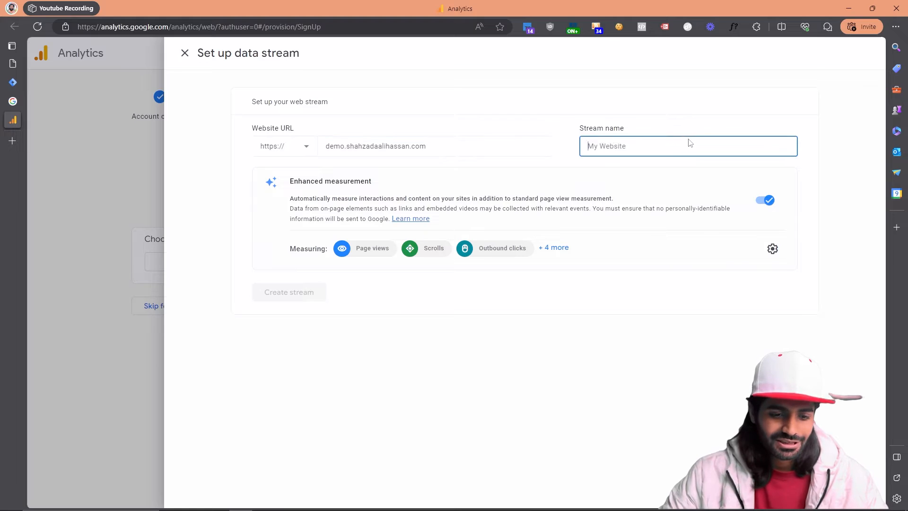
pyautogui.write('demo.shahzadaalihassan.com')
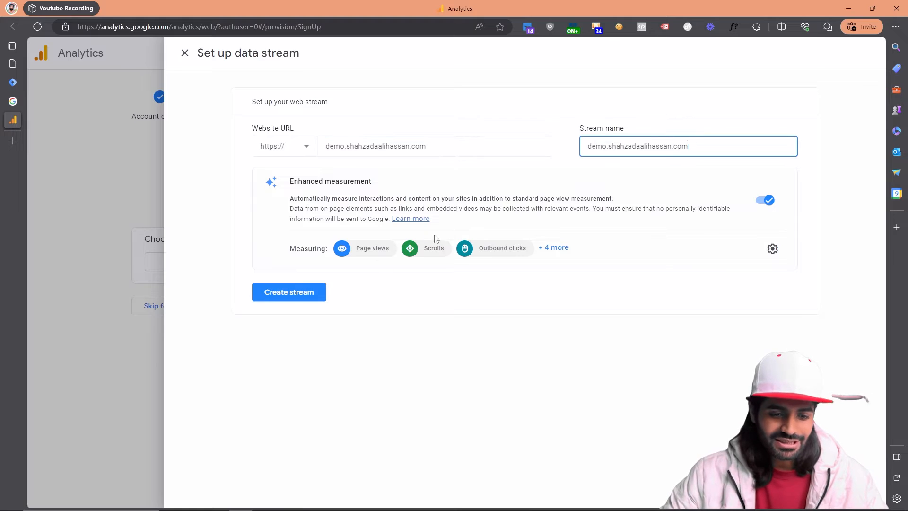
pyautogui.click(320, 279)
pyautogui.click(307, 293)
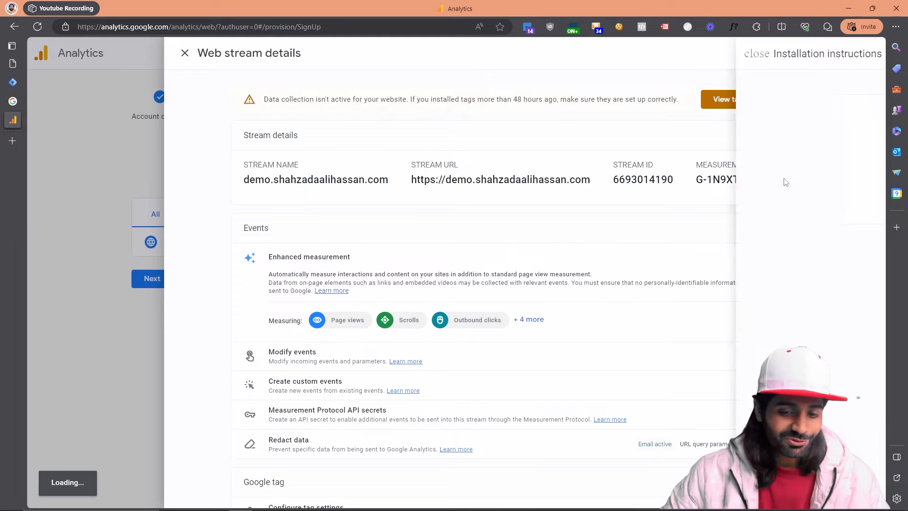
# Step: Dismiss the installation instructions and copy the web stream's measurement ID
pyautogui.click(193, 251)
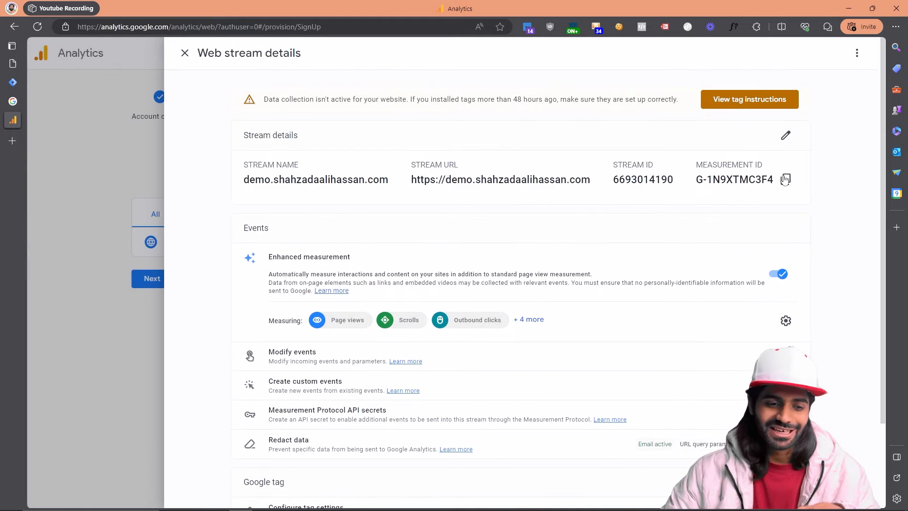
pyautogui.click(789, 182)
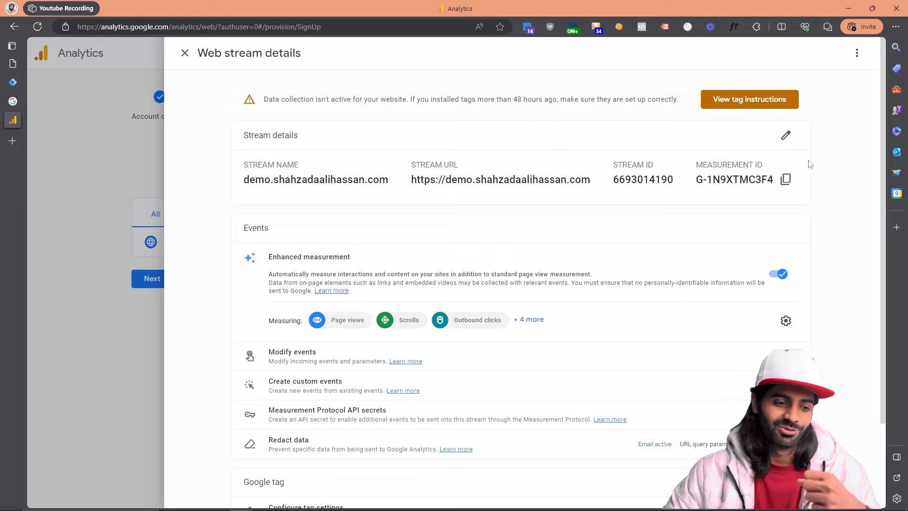
pyautogui.click(793, 186)
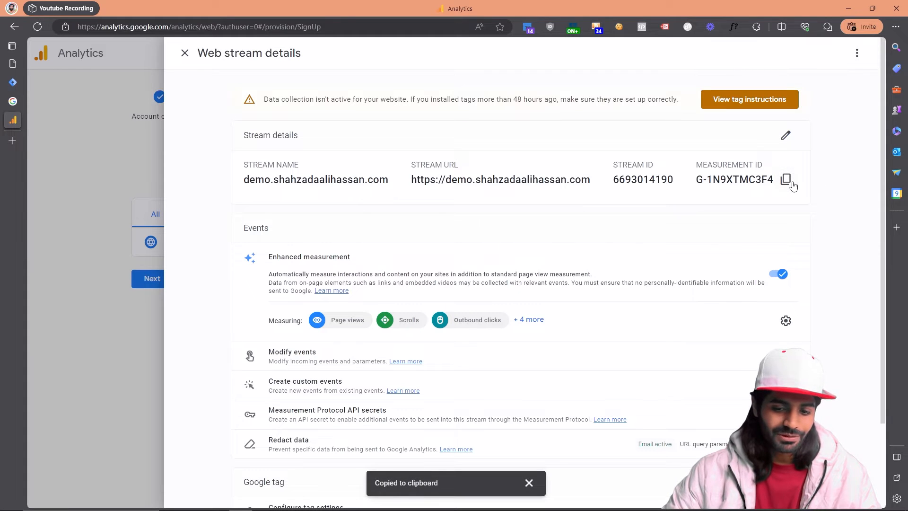
# Step: Close the web stream details, finish the data collection setup, and continue to the Analytics home page
pyautogui.click(84, 160)
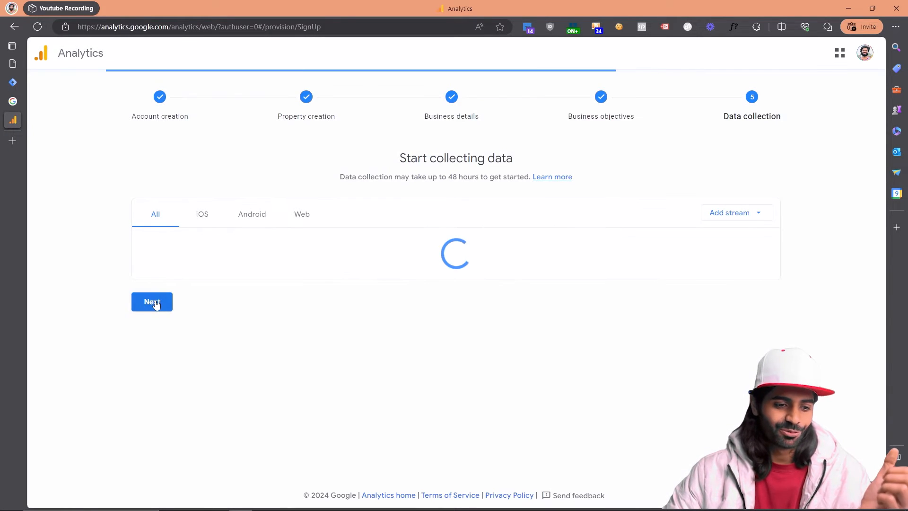
pyautogui.click(162, 279)
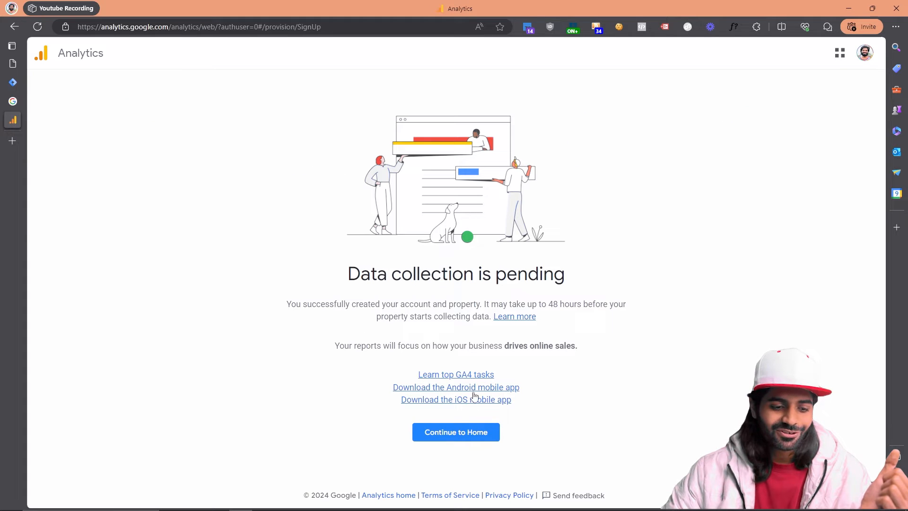
pyautogui.click(456, 432)
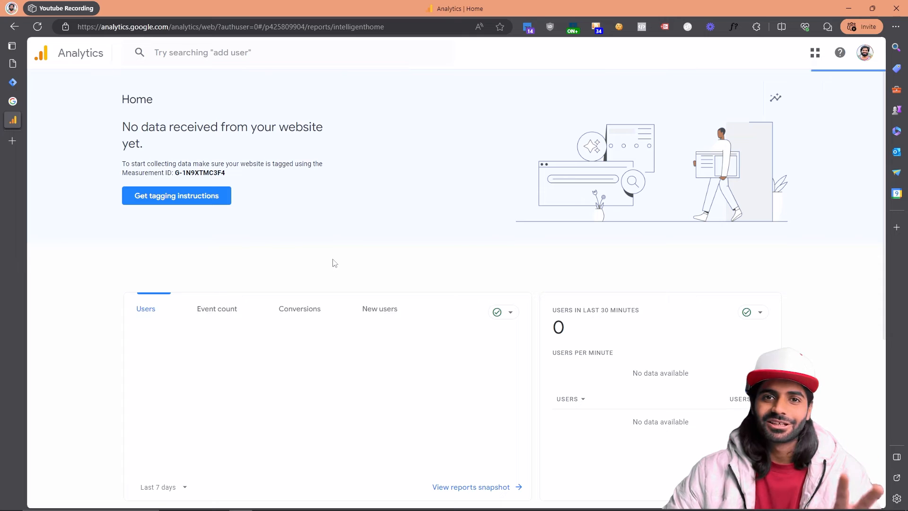
# Step: Switch to Google Tag Manager and start a new tag of the Google Analytics type Google Tag
pyautogui.click(14, 83)
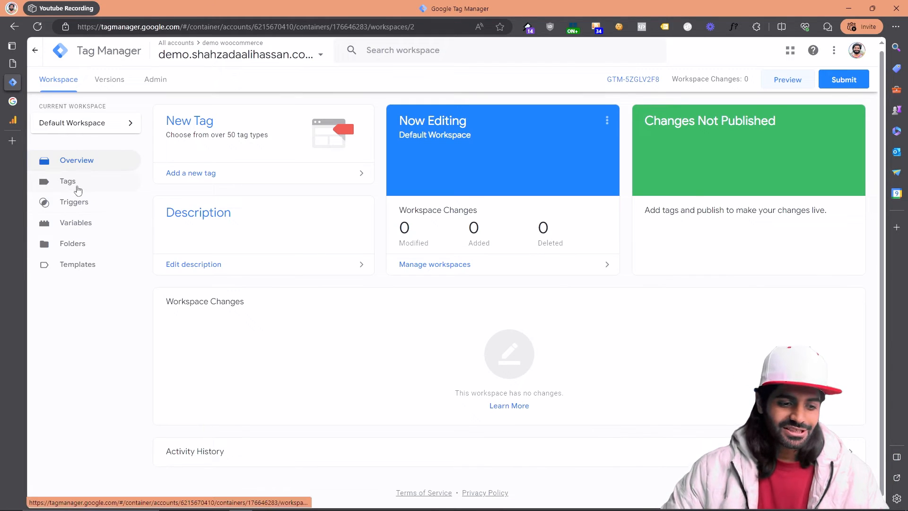
pyautogui.click(78, 187)
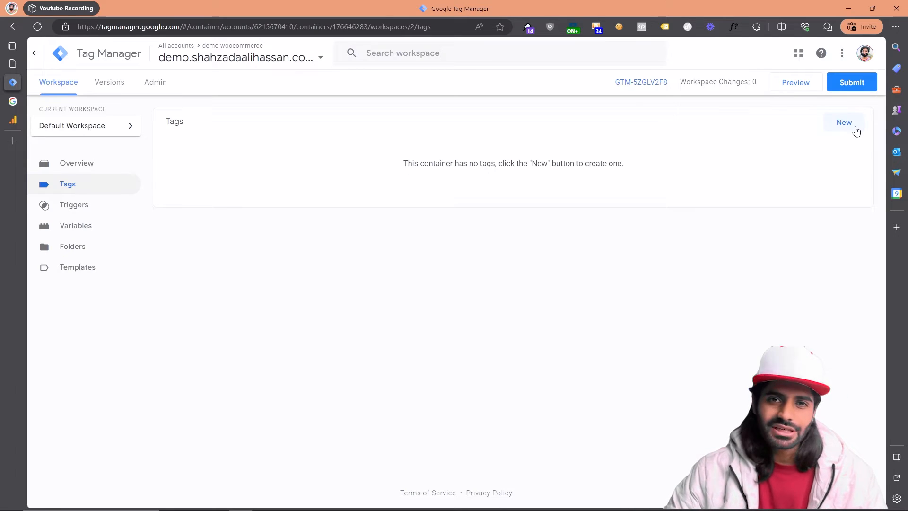
pyautogui.click(844, 123)
pyautogui.click(621, 128)
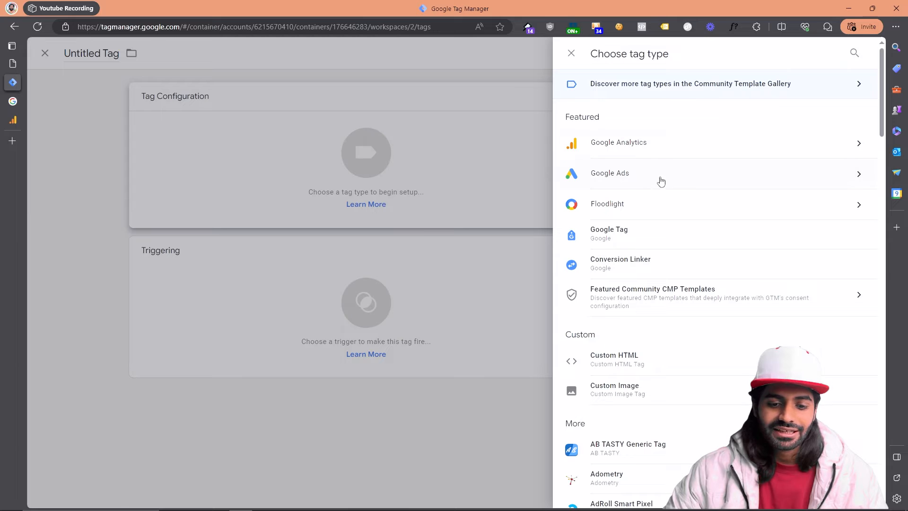
pyautogui.click(642, 139)
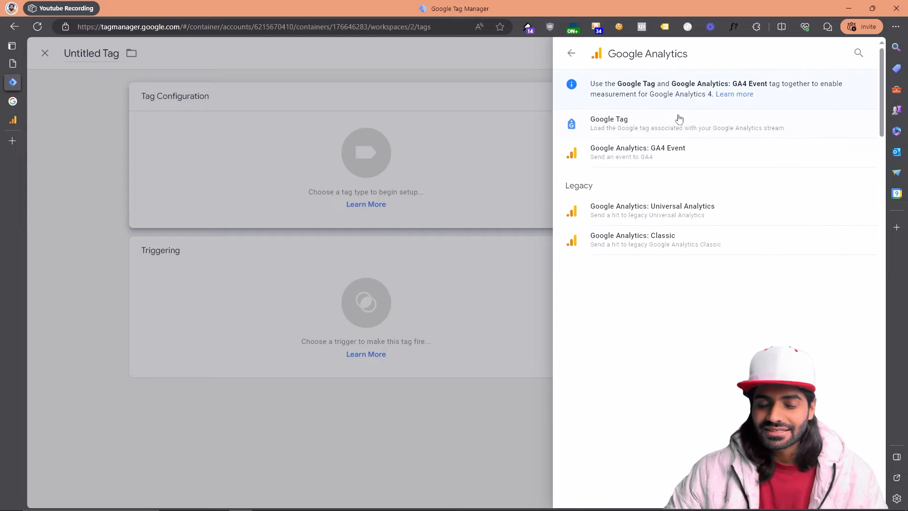
pyautogui.click(678, 123)
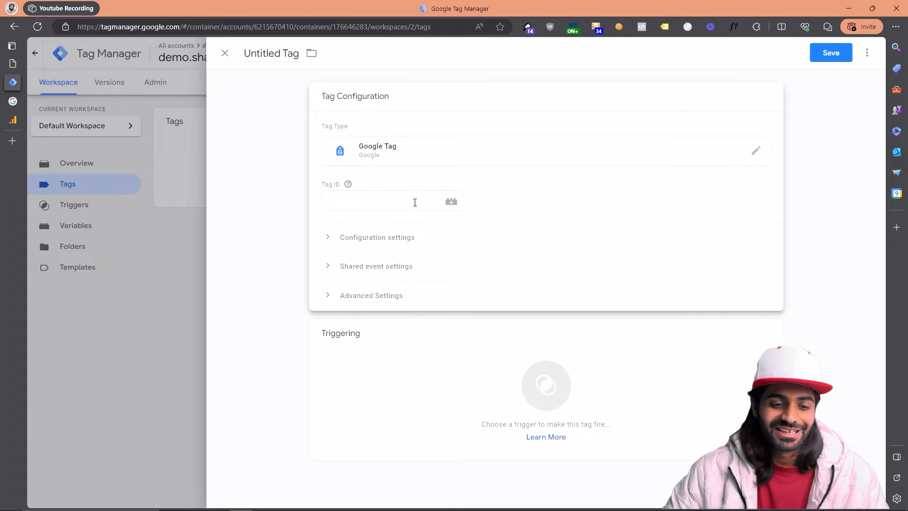
# Step: Start a new variable of the type Constant for the Google Tag's Tag ID
pyautogui.click(380, 208)
pyautogui.click(448, 210)
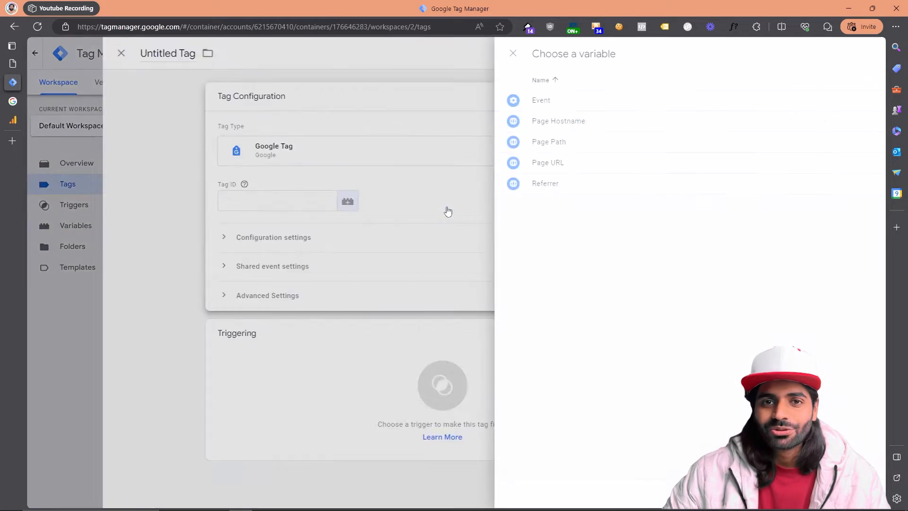
pyautogui.click(865, 54)
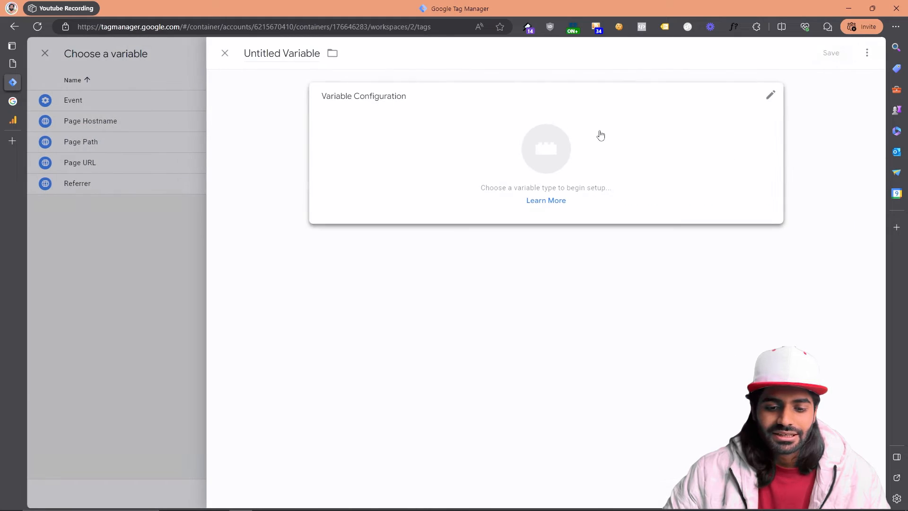
pyautogui.click(601, 136)
pyautogui.scroll(-2, 678, 420)
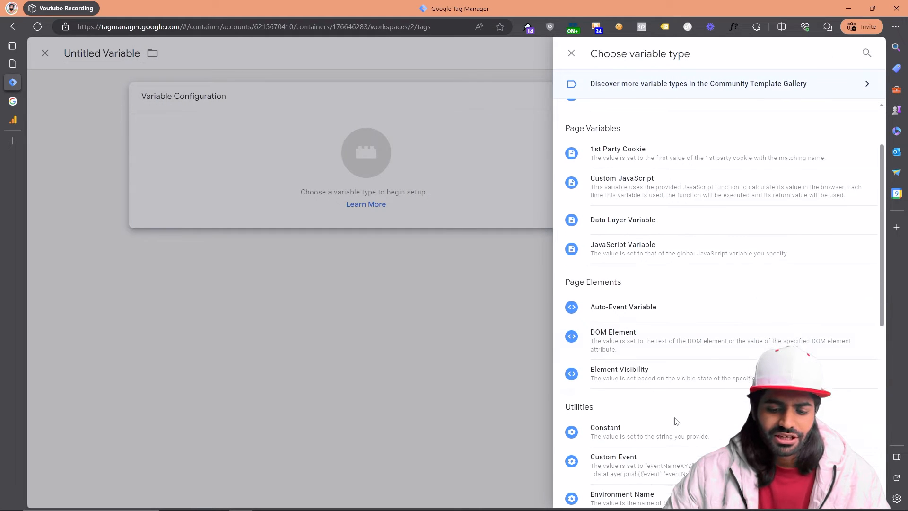
pyautogui.click(608, 434)
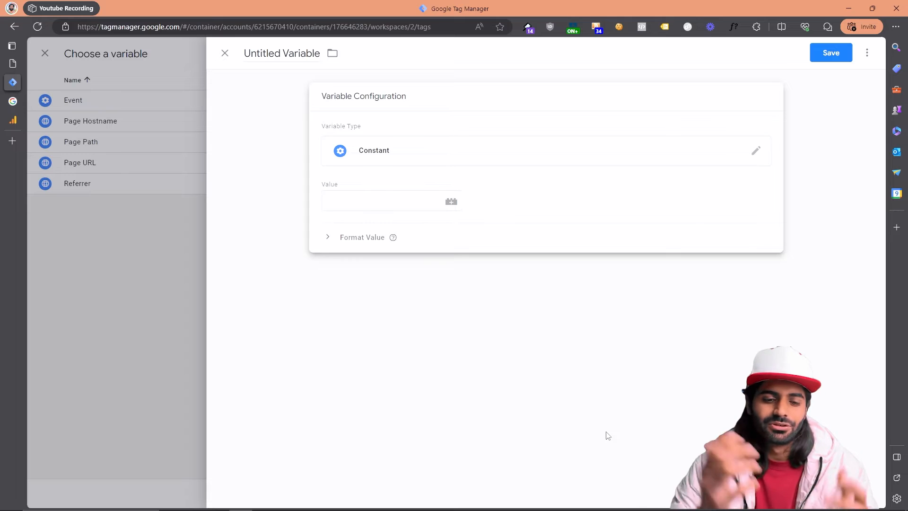
# Step: Paste the copied measurement ID as the constant's value and save the variable as "Ga4 Measurment ID"
pyautogui.click(401, 203)
pyautogui.hotkey('ctrl', 'v')
pyautogui.click(262, 52)
pyautogui.write('G')
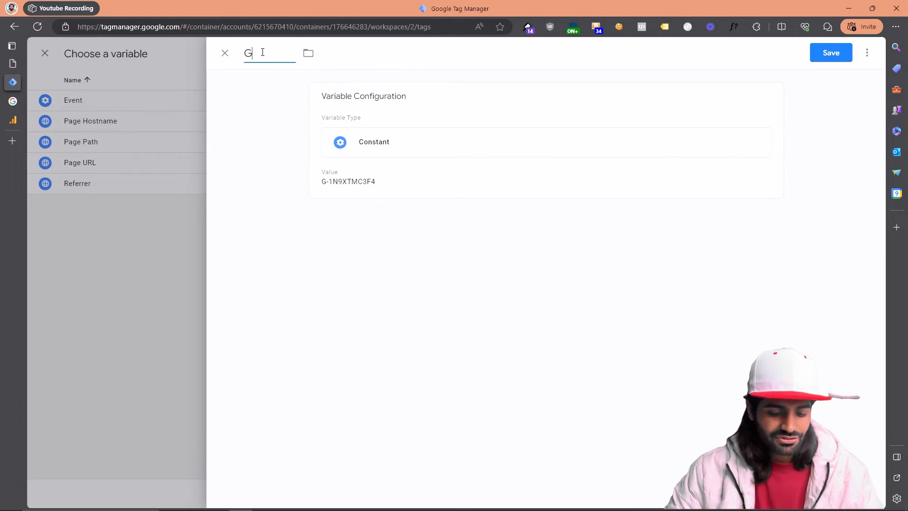
pyautogui.write('a4 Measu')
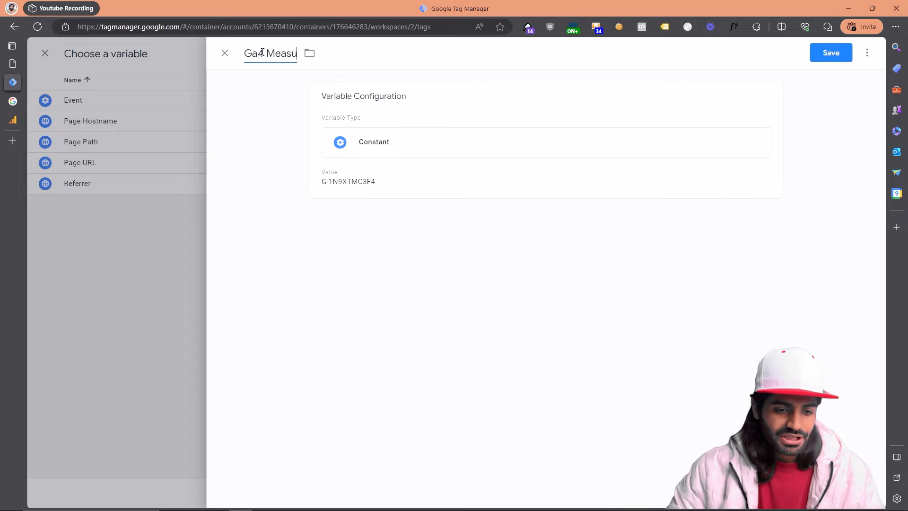
pyautogui.write('remtn ID')
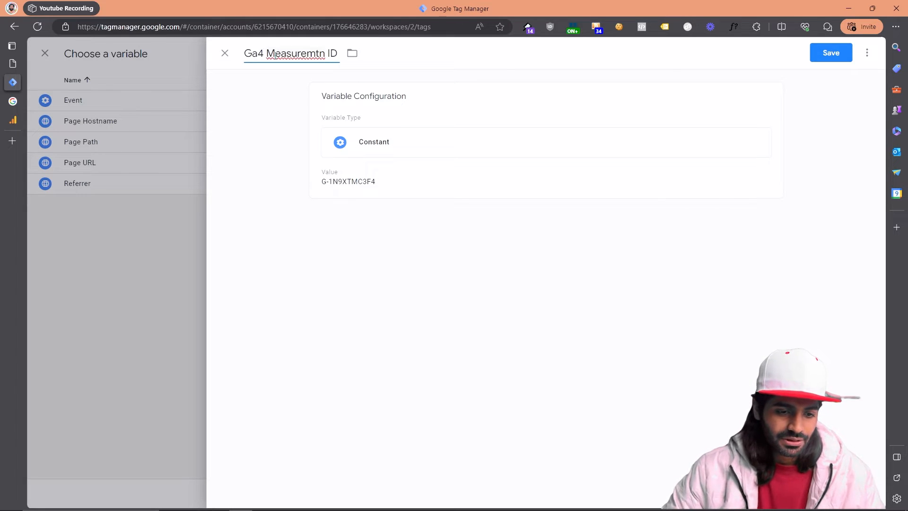
pyautogui.rightClick(284, 53)
pyautogui.click(292, 64)
pyautogui.click(826, 56)
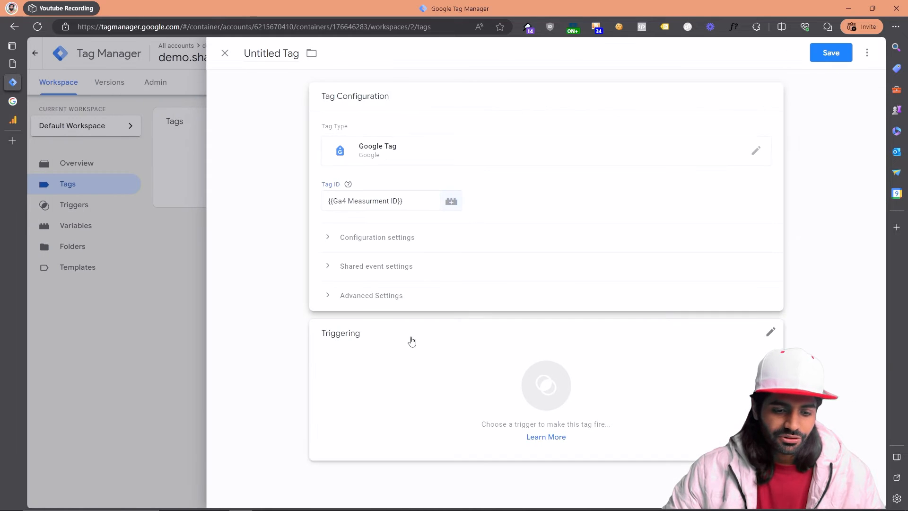
# Step: Set the Google Tag to fire on All Pages and save it as "Ga4 GT Configuration Tag"
pyautogui.click(409, 348)
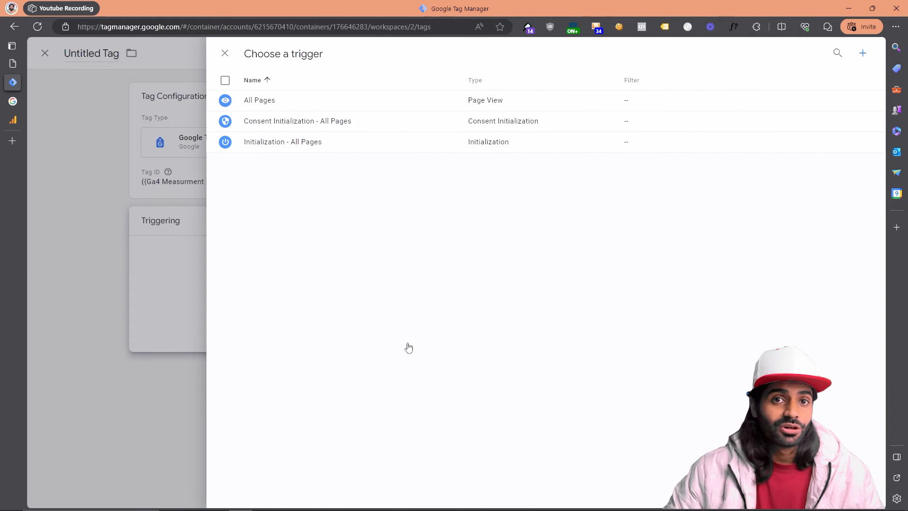
pyautogui.click(340, 101)
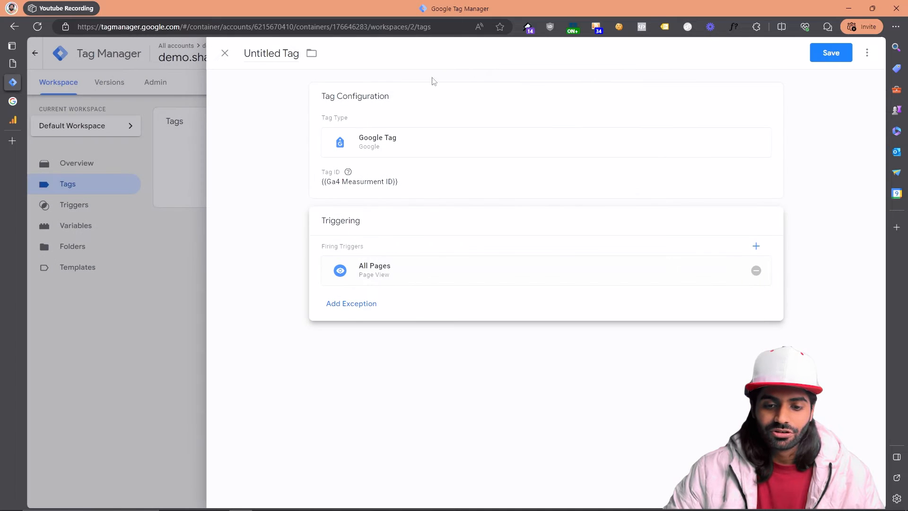
pyautogui.click(827, 54)
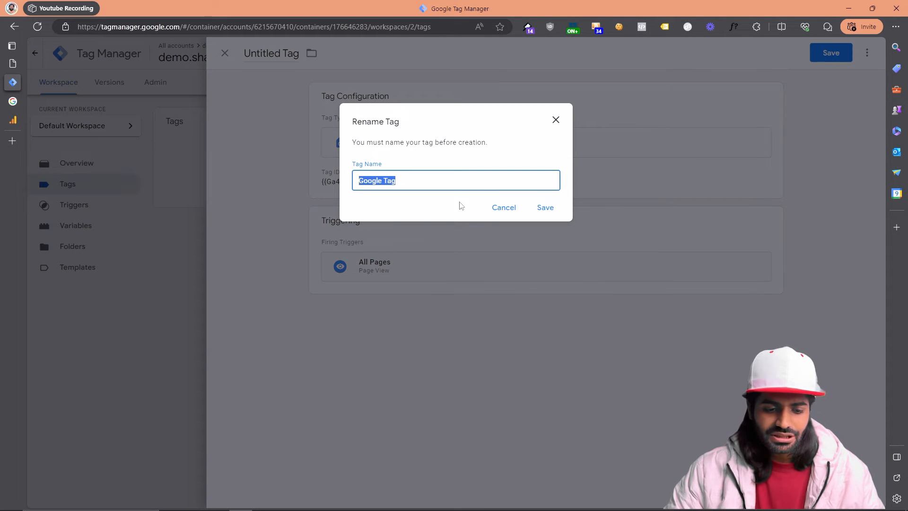
pyautogui.write('g')
pyautogui.press('BackSpace')
pyautogui.press('BackSpace')
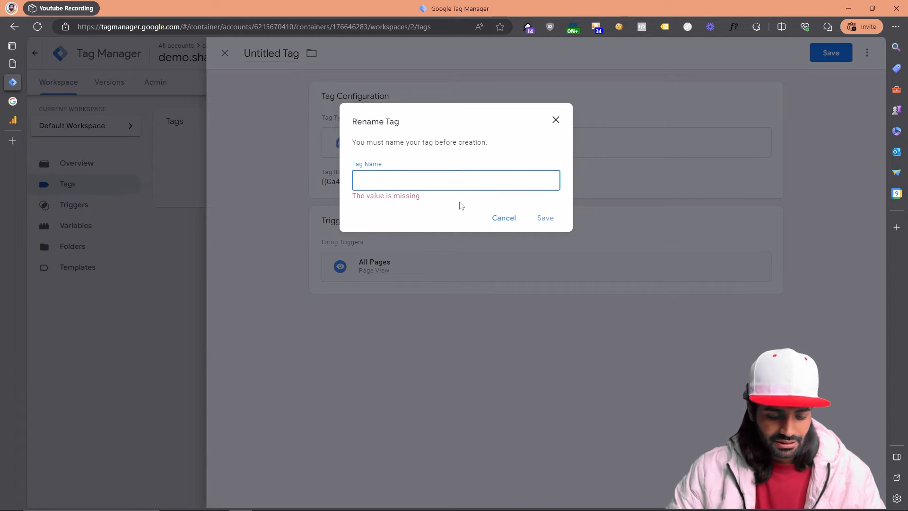
pyautogui.write('Ga4 GT Configuration Tag')
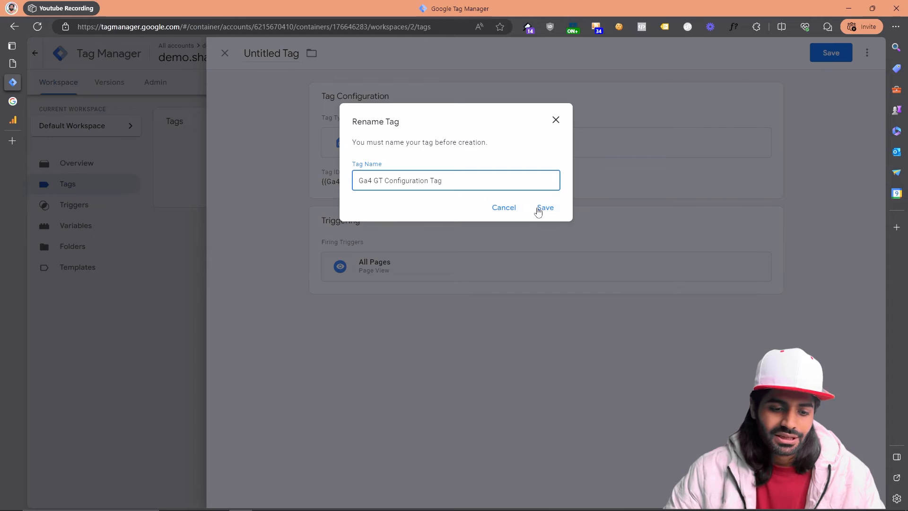
pyautogui.click(544, 208)
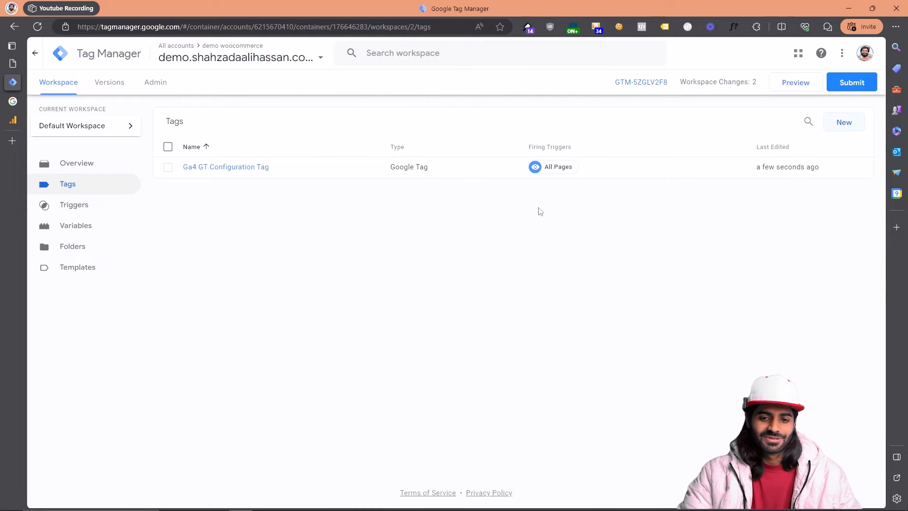
# Step: Preview the container and connect Tag Assistant to the demo store's website
pyautogui.click(795, 84)
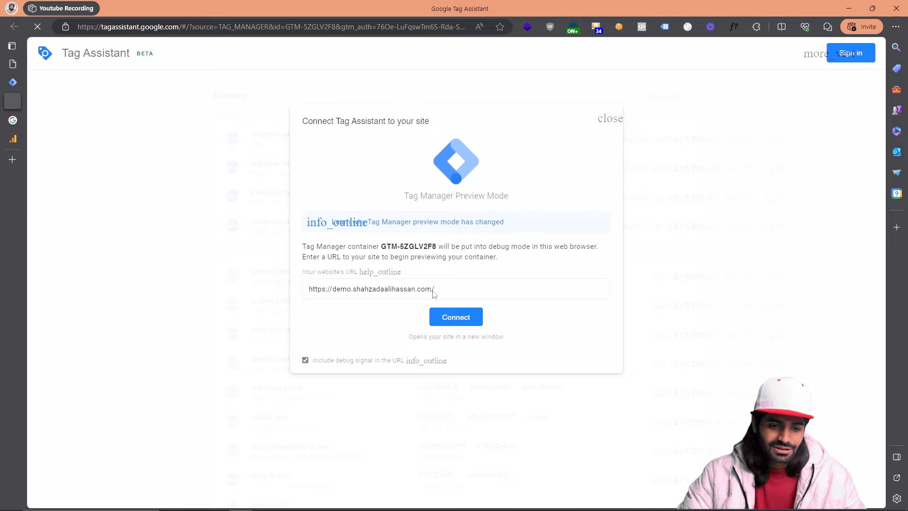
pyautogui.click(445, 316)
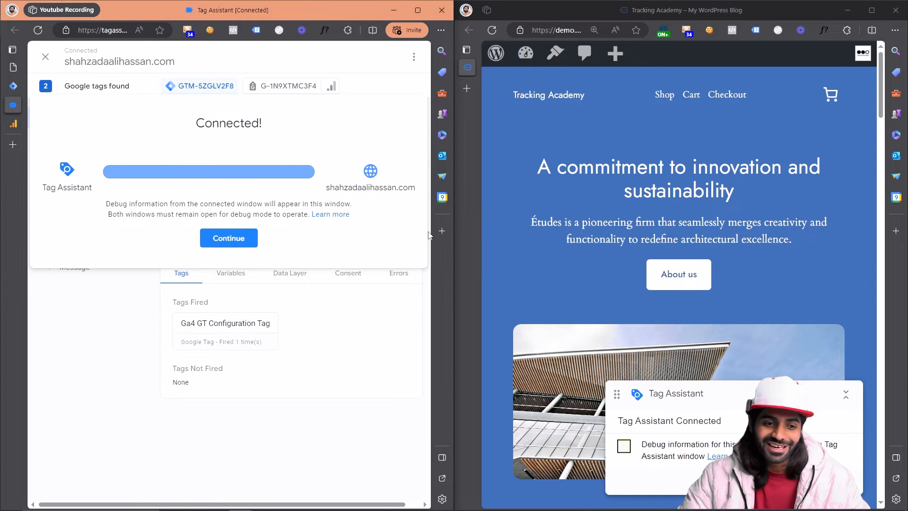
pyautogui.click(240, 239)
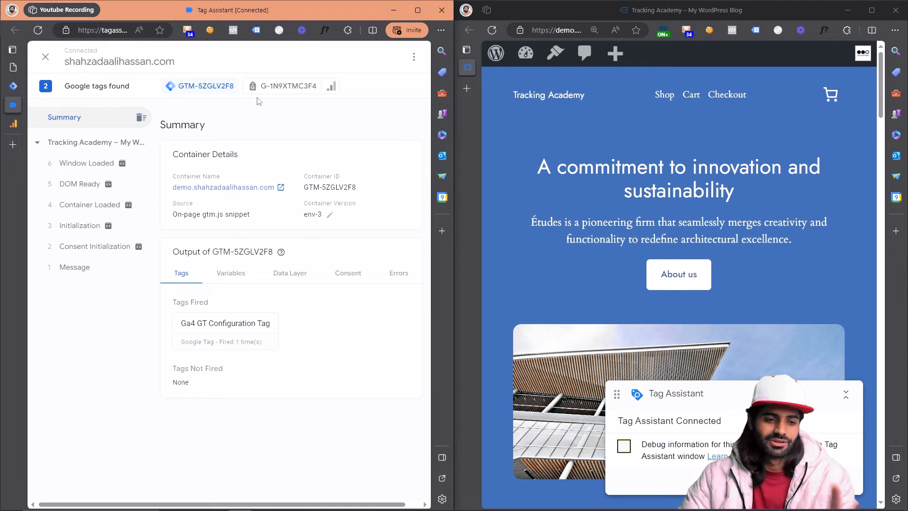
# Step: Compare the Tag Assistant summaries of the Tag Manager container and the GA4 Google tag
pyautogui.click(261, 97)
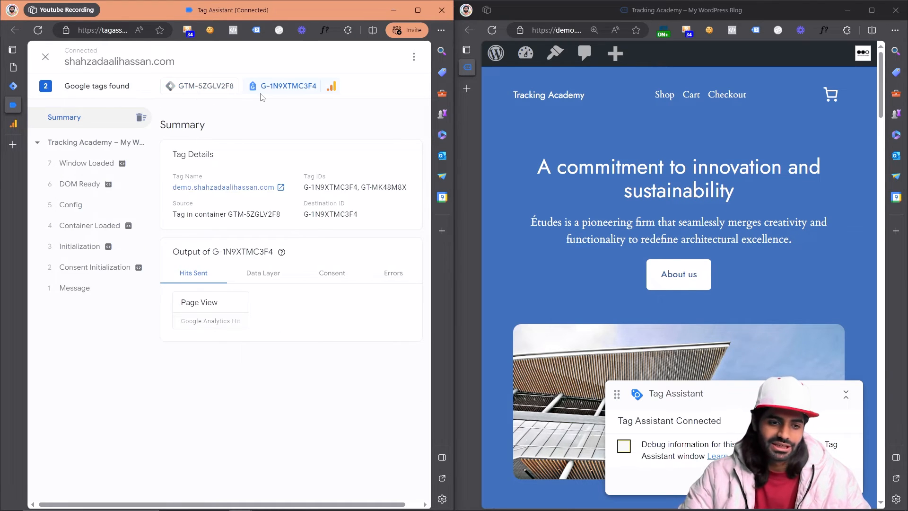
pyautogui.click(202, 90)
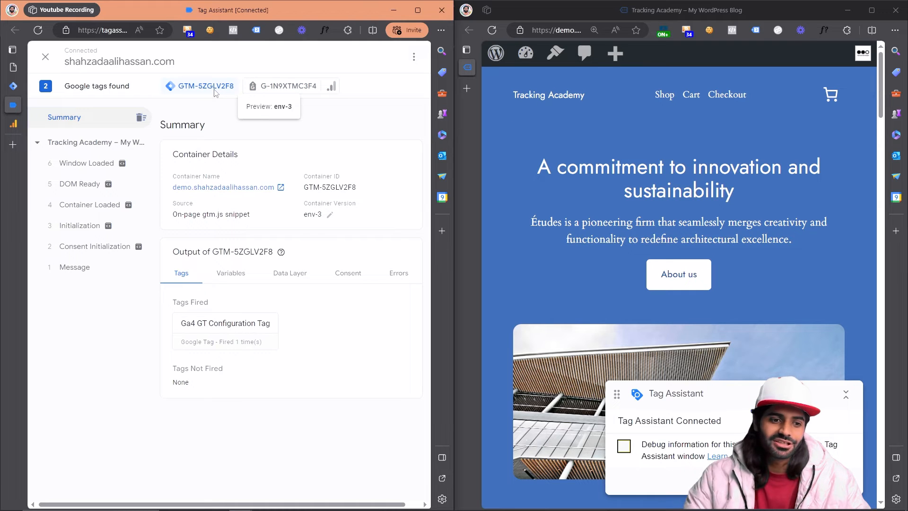
pyautogui.click(265, 96)
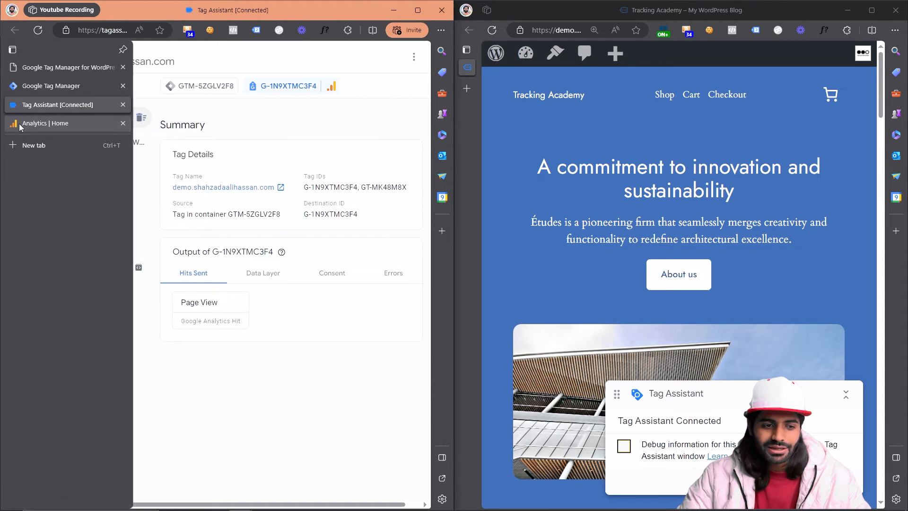
# Step: Switch to Google Analytics, open the Realtime overview report and collapse its report navigation
pyautogui.click(21, 125)
pyautogui.scroll(-5, 223, 259)
pyautogui.scroll(-1, 221, 258)
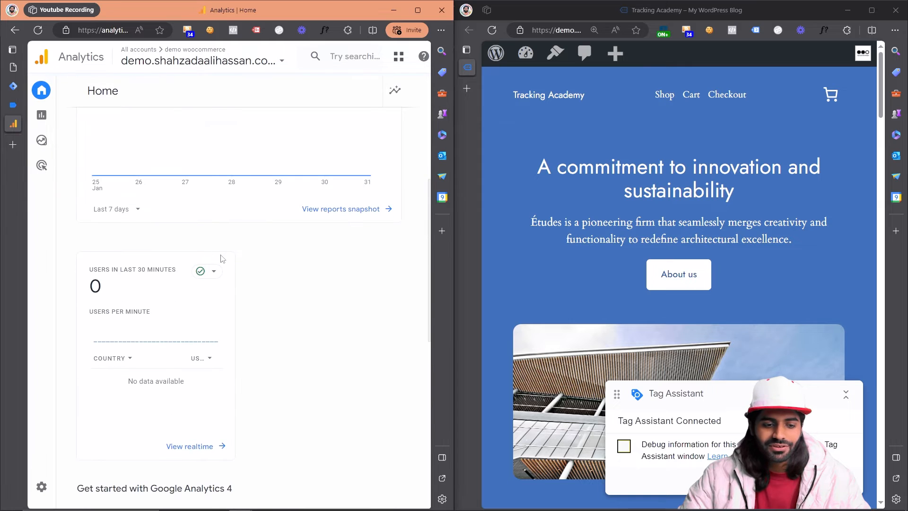
pyautogui.click(207, 458)
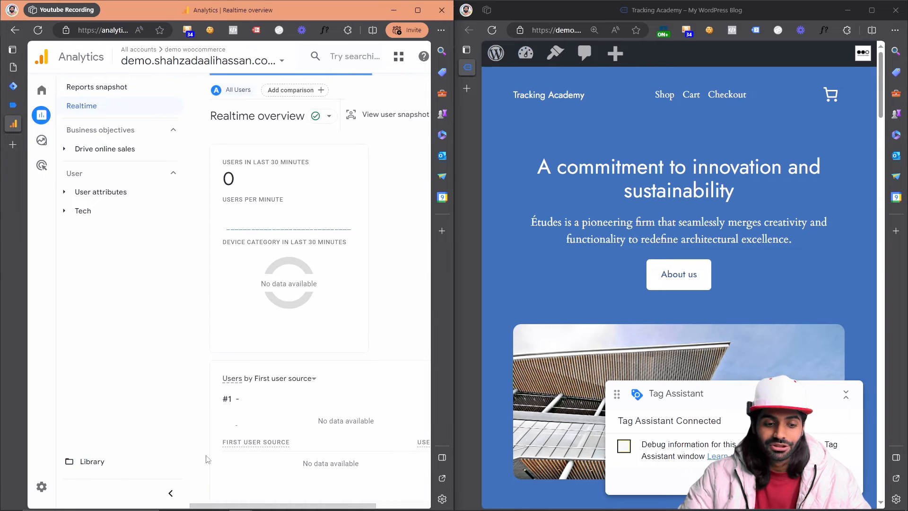
pyautogui.click(171, 493)
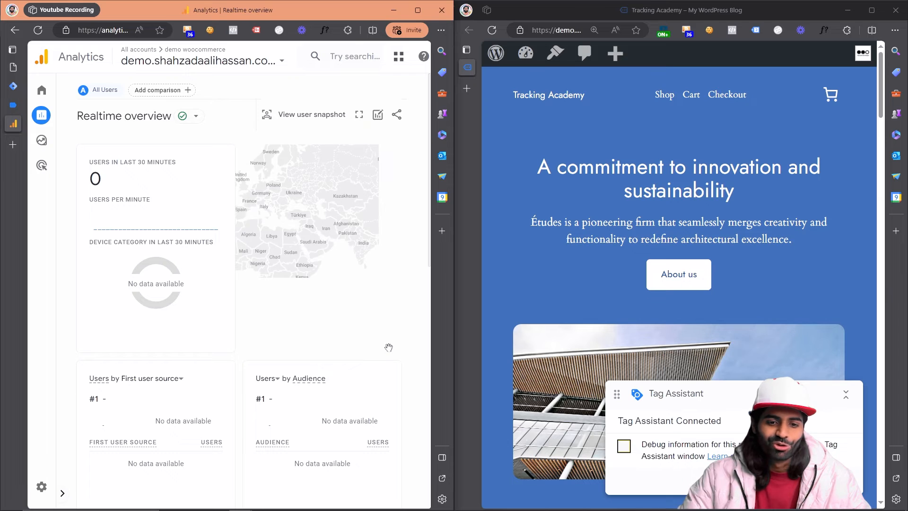
# Step: Generate test traffic by following the store's Checkout link and viewing the Smart LED Light Bulb product page
pyautogui.click(726, 95)
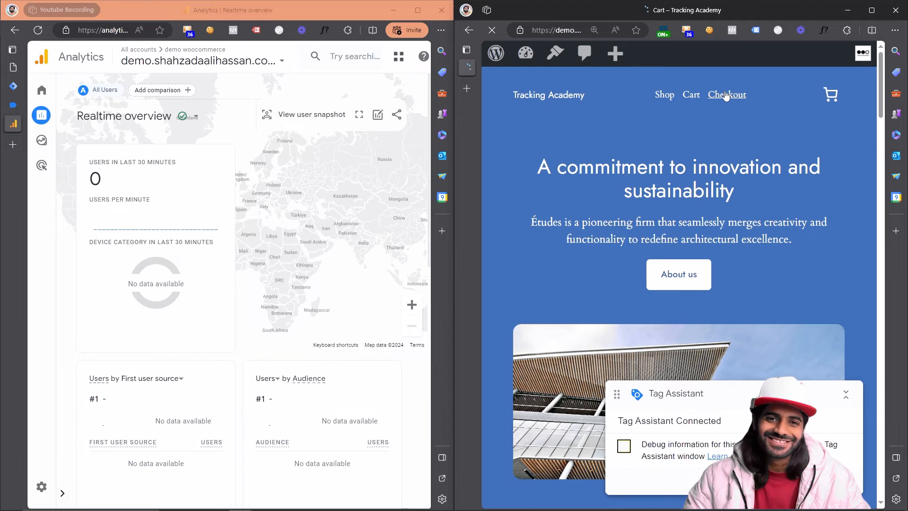
pyautogui.scroll(-1, 727, 95)
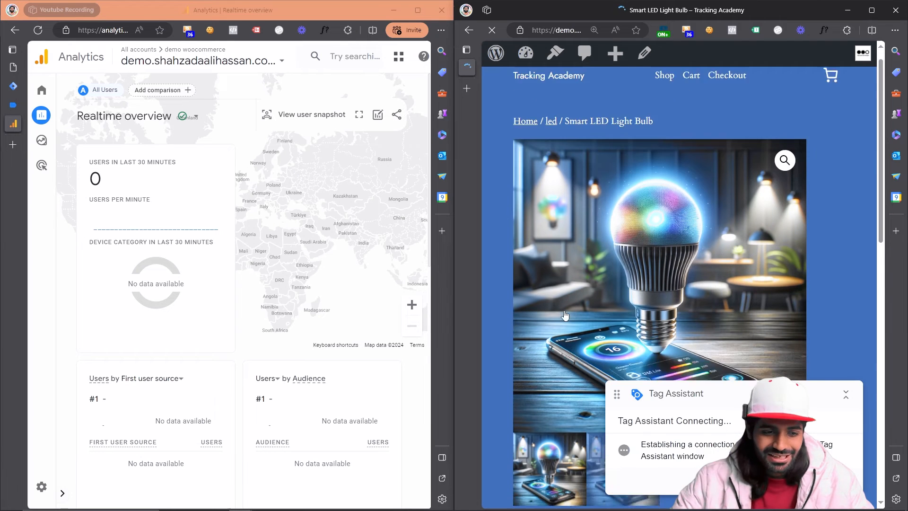
pyautogui.scroll(-3, 566, 316)
# Step: Switch to Tag Assistant and review the GA4 tag's hits for the home, cart and Smart LED Light Bulb pages
pyautogui.click(12, 105)
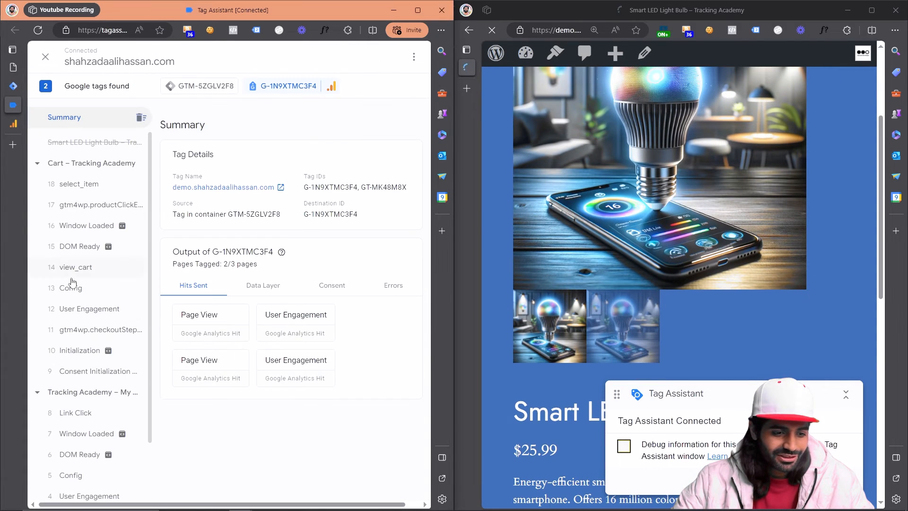
pyautogui.scroll(-5, 88, 435)
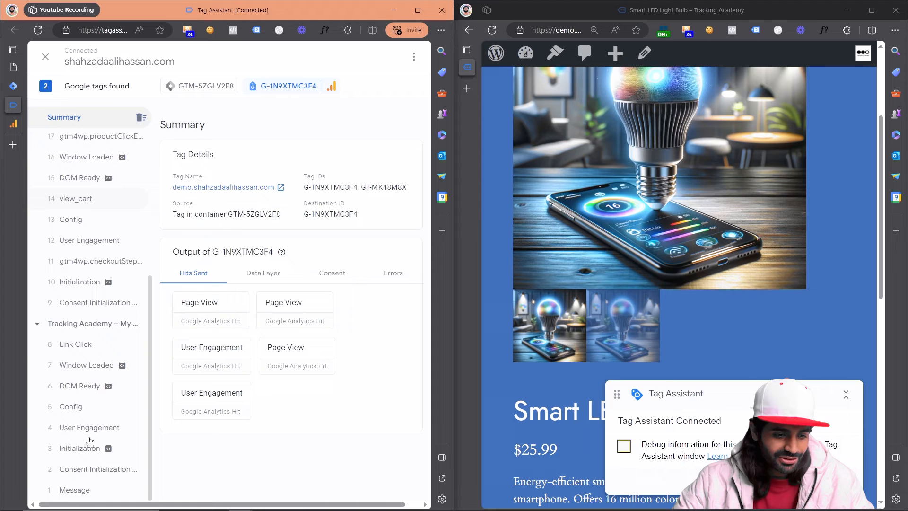
pyautogui.click(68, 331)
pyautogui.scroll(3, 67, 326)
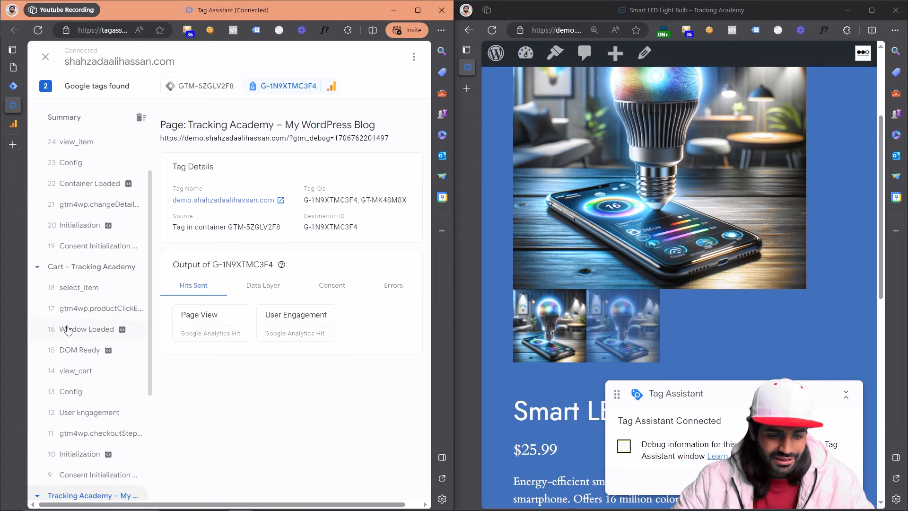
pyautogui.click(62, 268)
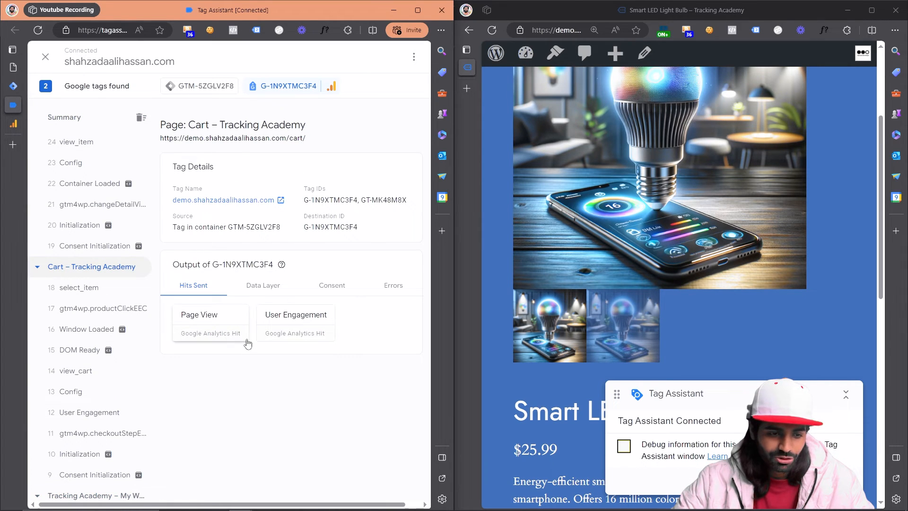
pyautogui.scroll(1, 126, 283)
pyautogui.click(104, 142)
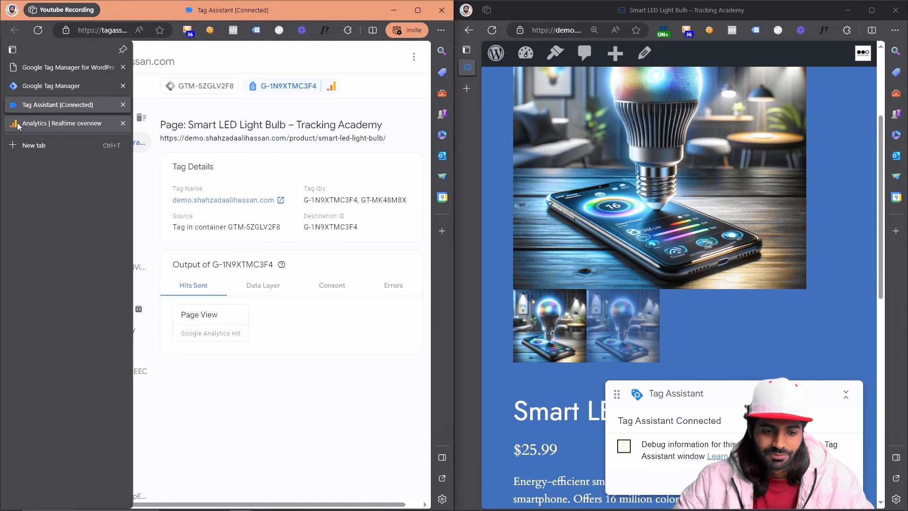
# Step: Return to Google Analytics and check the Realtime overview's users, page views and event counts by name
pyautogui.click(22, 124)
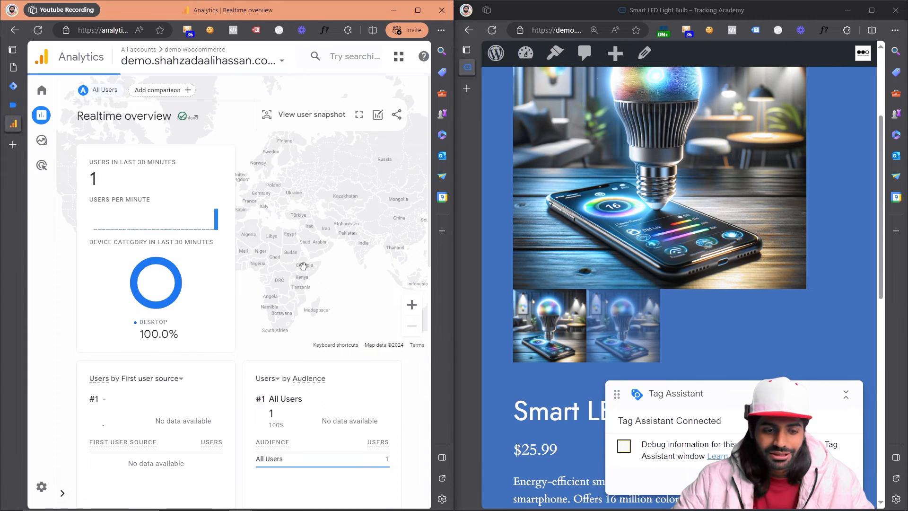
pyautogui.scroll(-2, 202, 328)
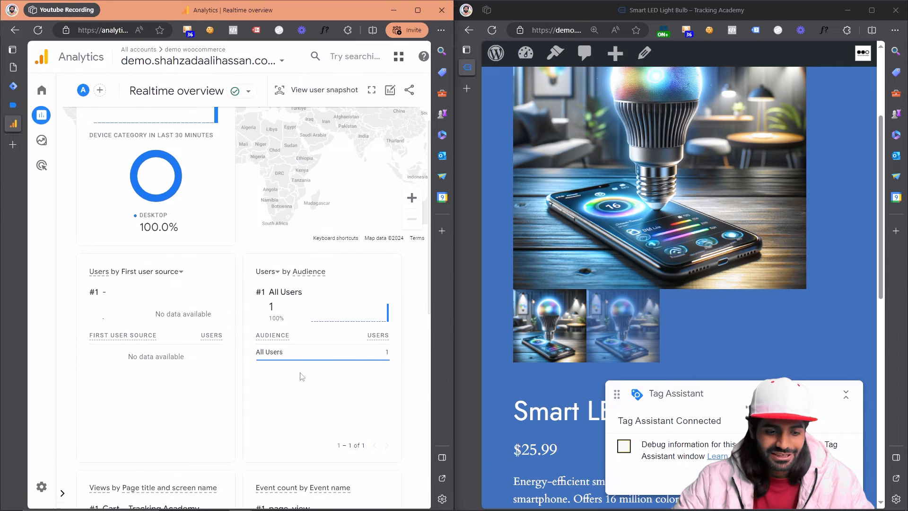
pyautogui.scroll(-4, 302, 376)
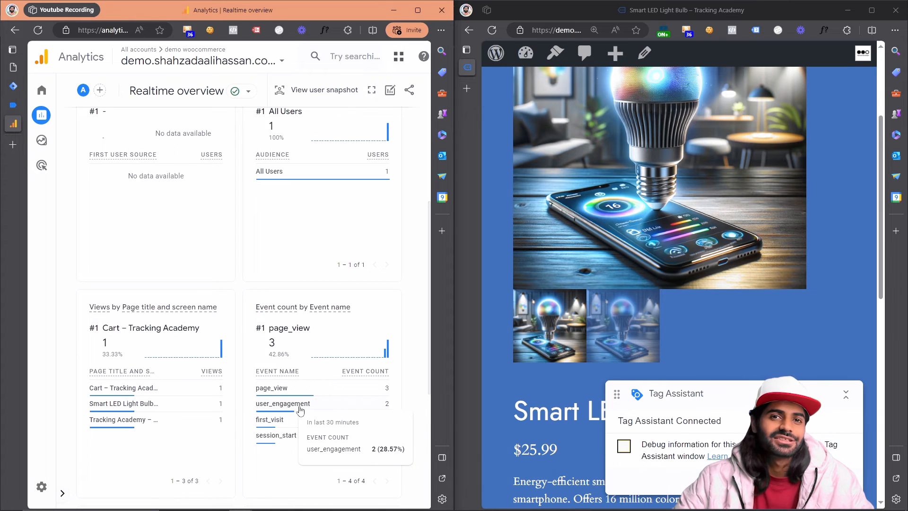
# Step: Open DebugView in the Analytics admin settings and examine the event timeline and top events
pyautogui.click(43, 491)
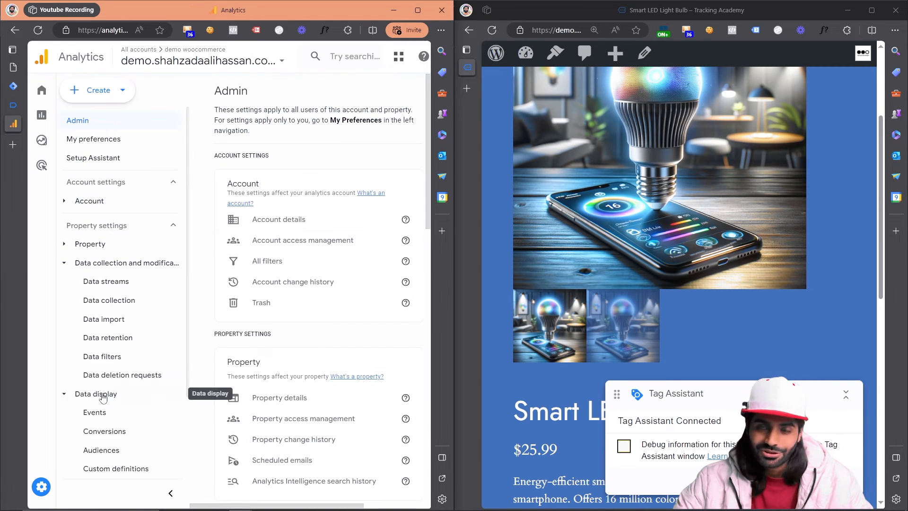
pyautogui.scroll(-2, 103, 397)
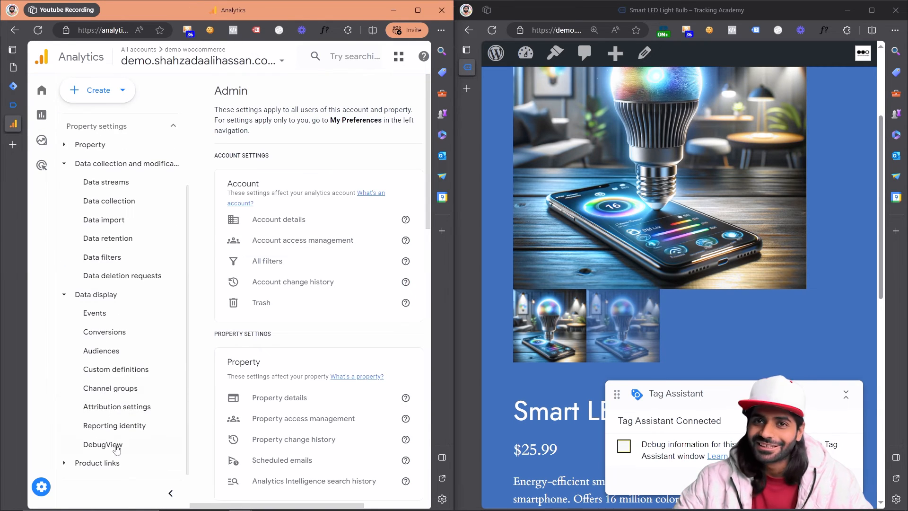
pyautogui.click(102, 444)
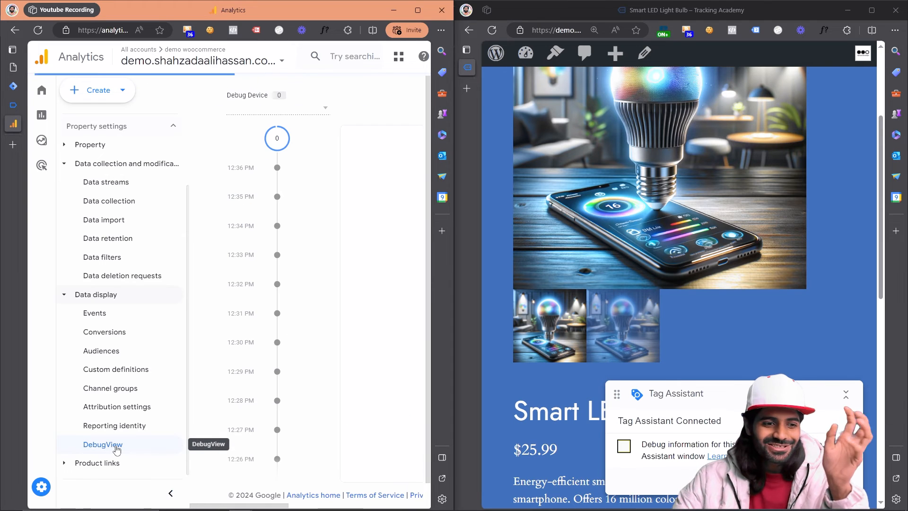
pyautogui.moveTo(24, 106)
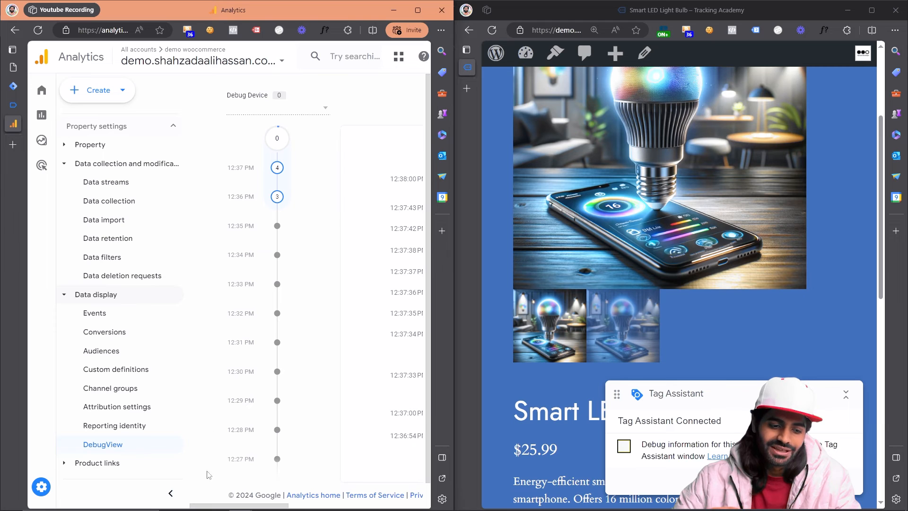
pyautogui.click(170, 494)
pyautogui.scroll(-2, 297, 337)
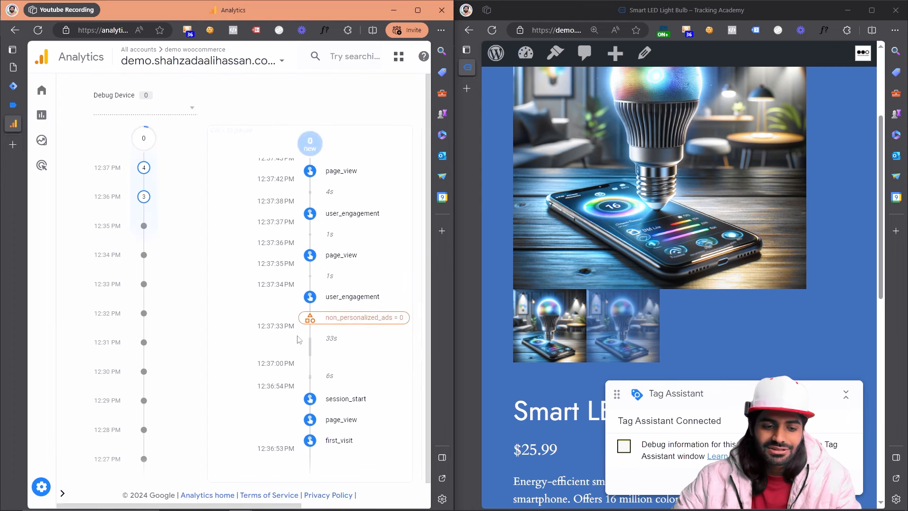
pyautogui.hscroll(2, 297, 336)
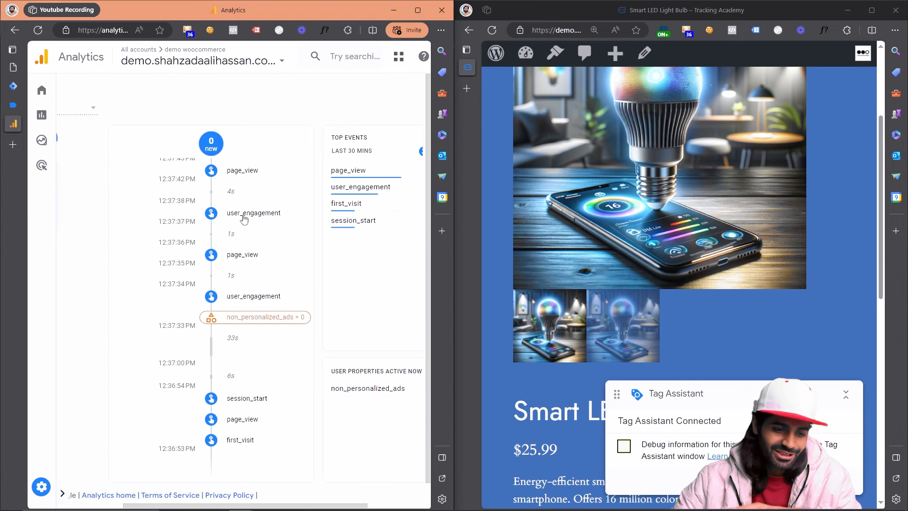
# Step: Inspect the debug_mode parameter of a user_engagement event in DebugView, view a page_view event's parameters, and return to the event timeline
pyautogui.click(244, 216)
pyautogui.click(204, 249)
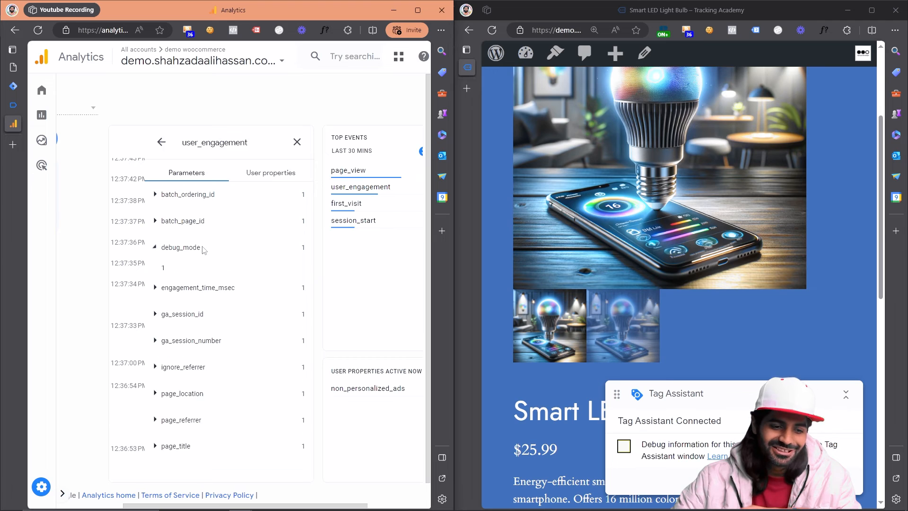
pyautogui.moveTo(164, 251); pyautogui.dragTo(162, 256)
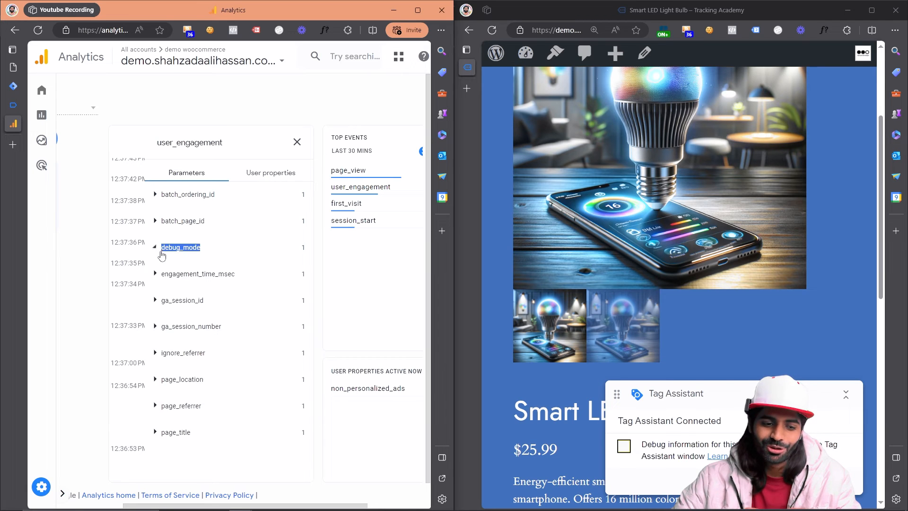
pyautogui.click(181, 245)
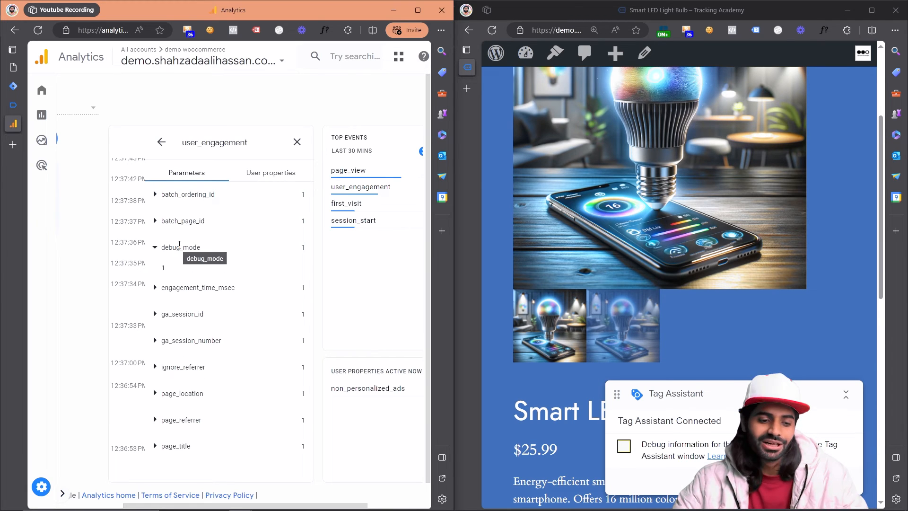
pyautogui.click(120, 264)
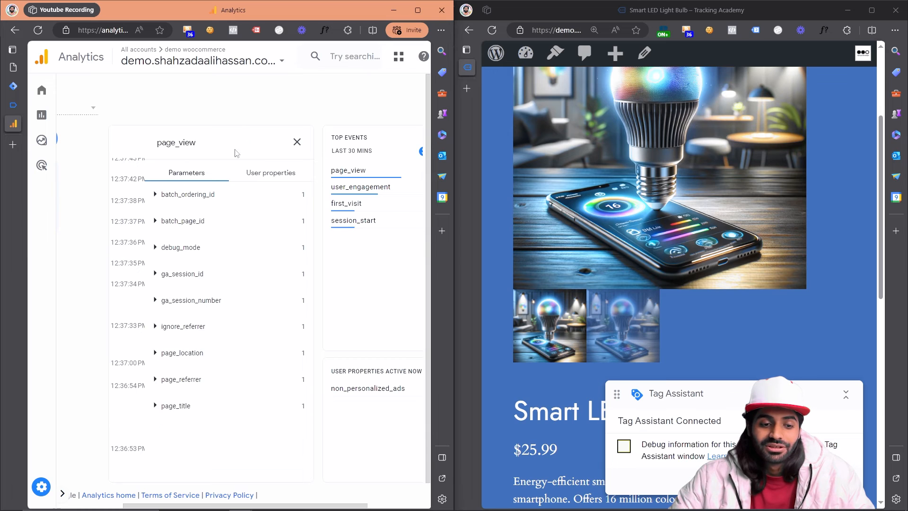
pyautogui.click(294, 149)
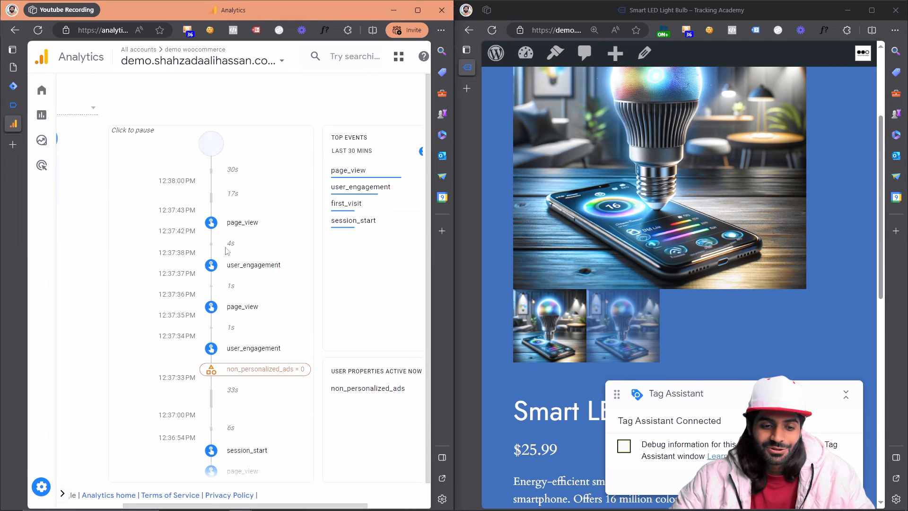
# Step: Switch to Google Tag Manager and publish the workspace changes to Live, naming the version with the author's name in brackets plus "Ga4 Config Tags"
pyautogui.click(21, 88)
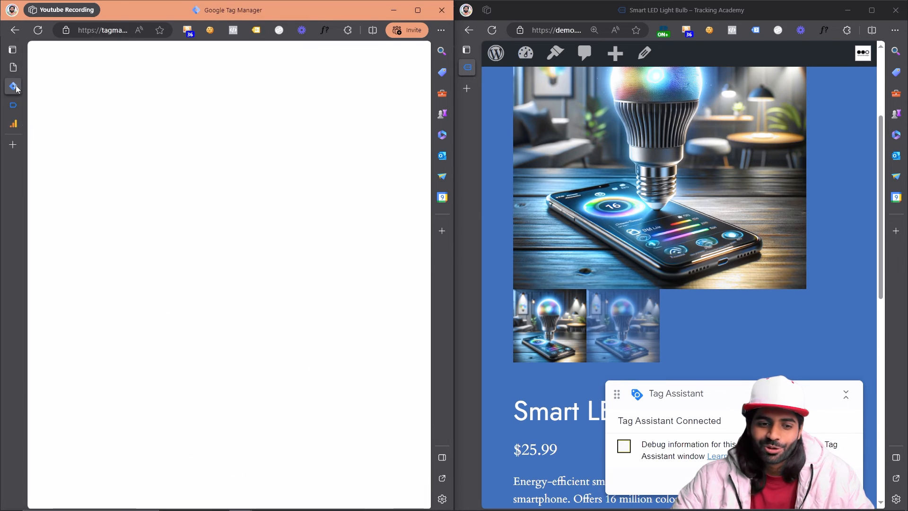
pyautogui.click(418, 10)
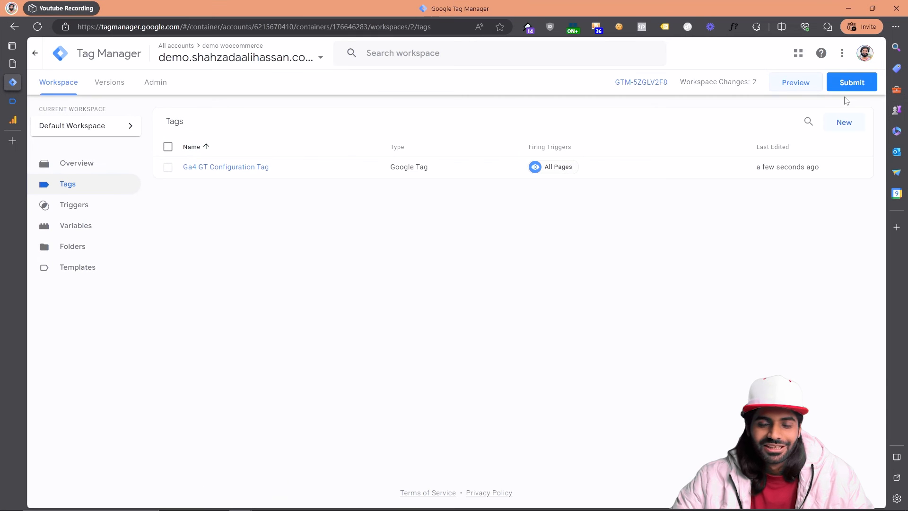
pyautogui.click(865, 88)
pyautogui.click(420, 171)
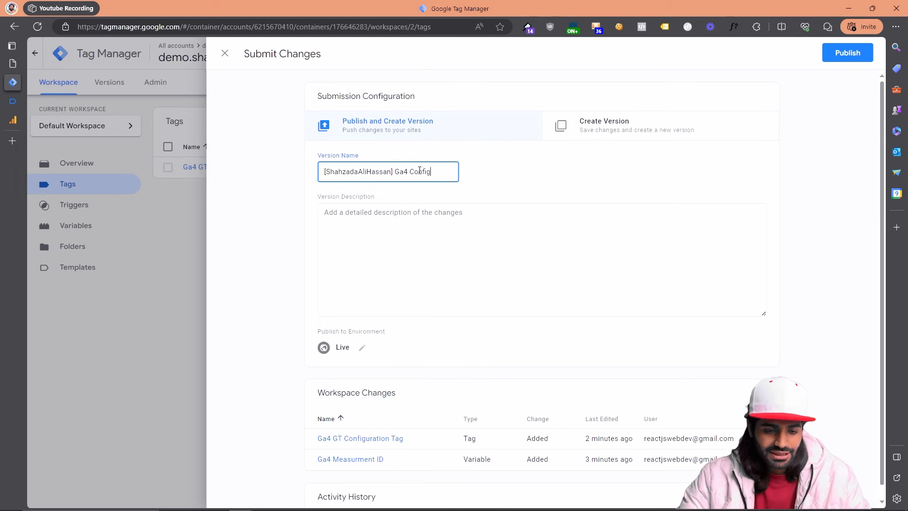
pyautogui.click(847, 52)
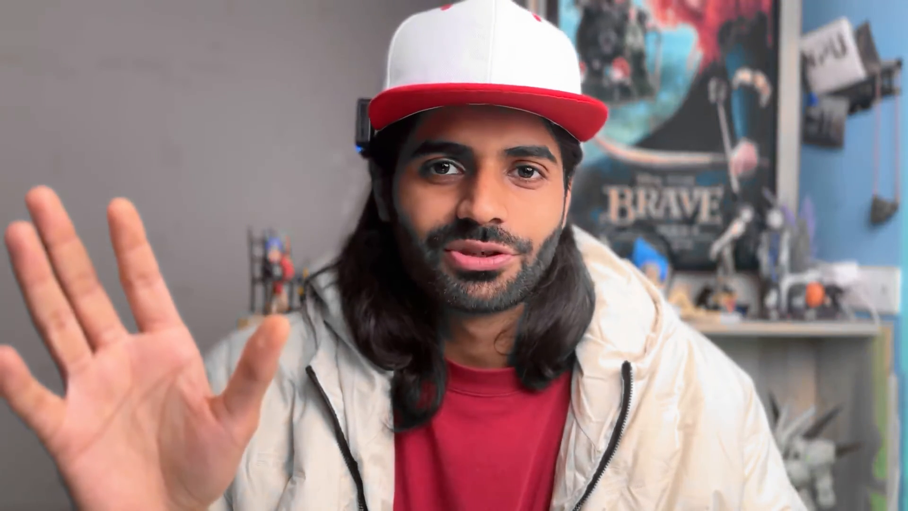